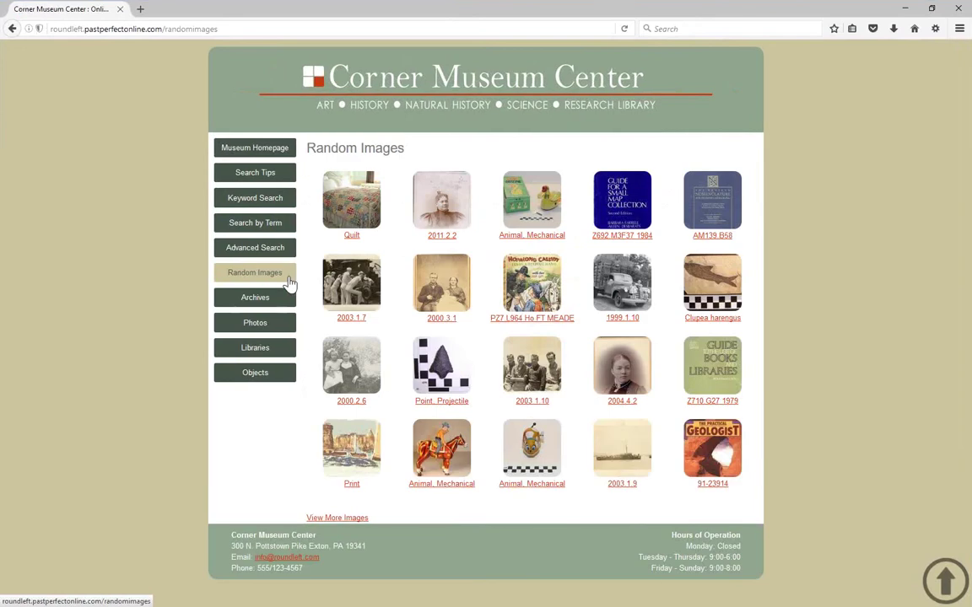
Shuffle the random images twice, inspect the watermarked Funnel photo enlarged, then go to Keyword Search.
click(288, 278)
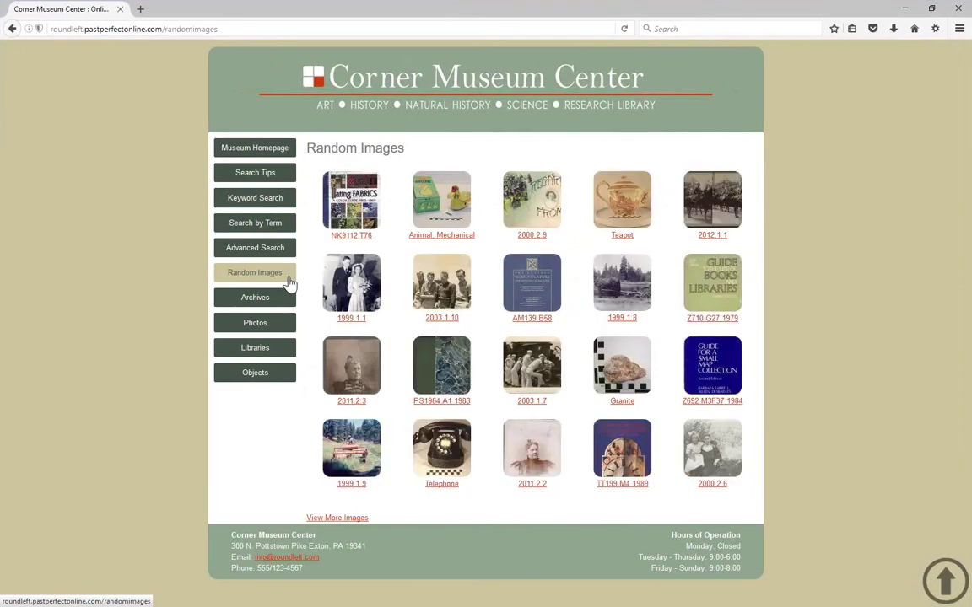
click(287, 279)
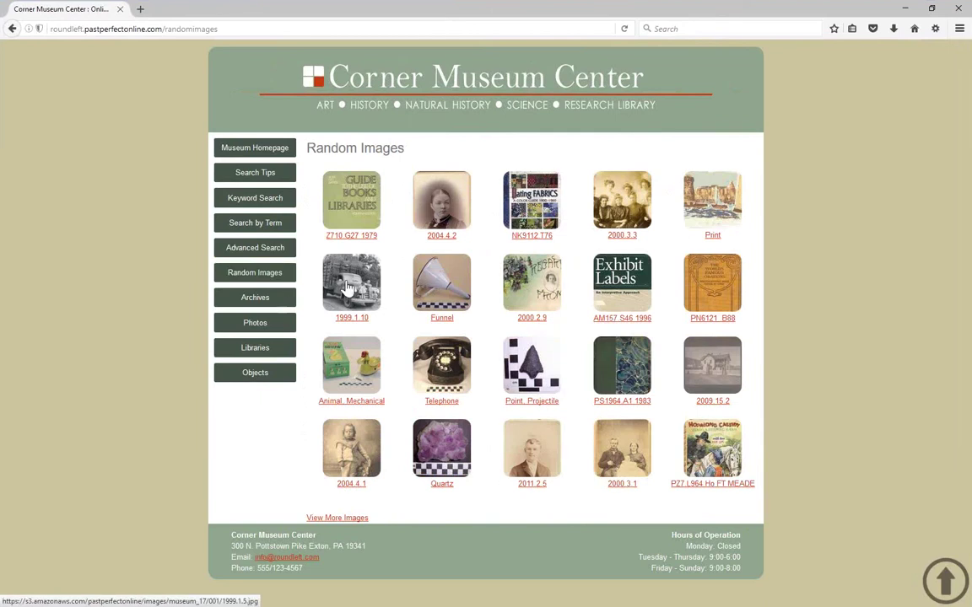
click(437, 283)
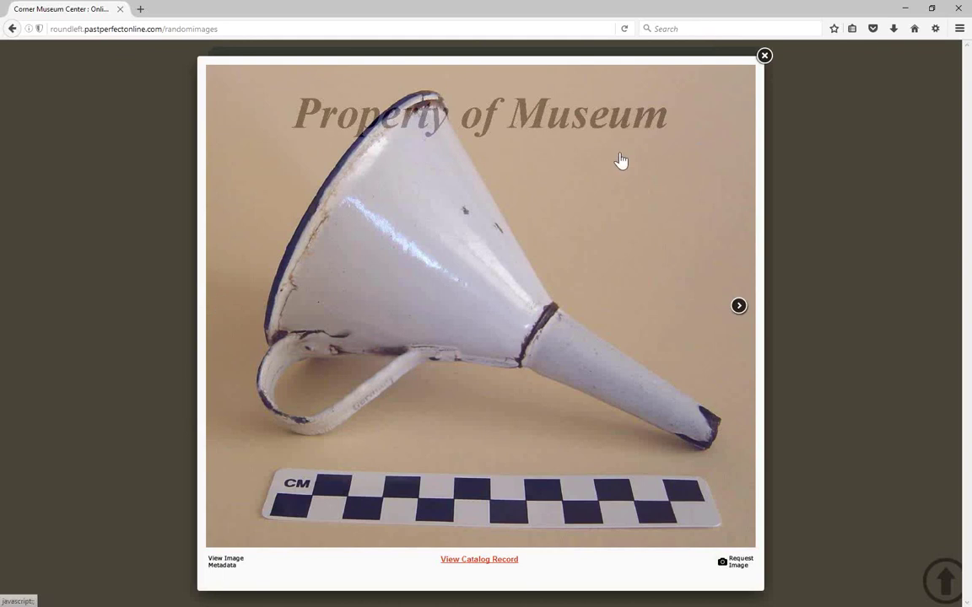
click(764, 58)
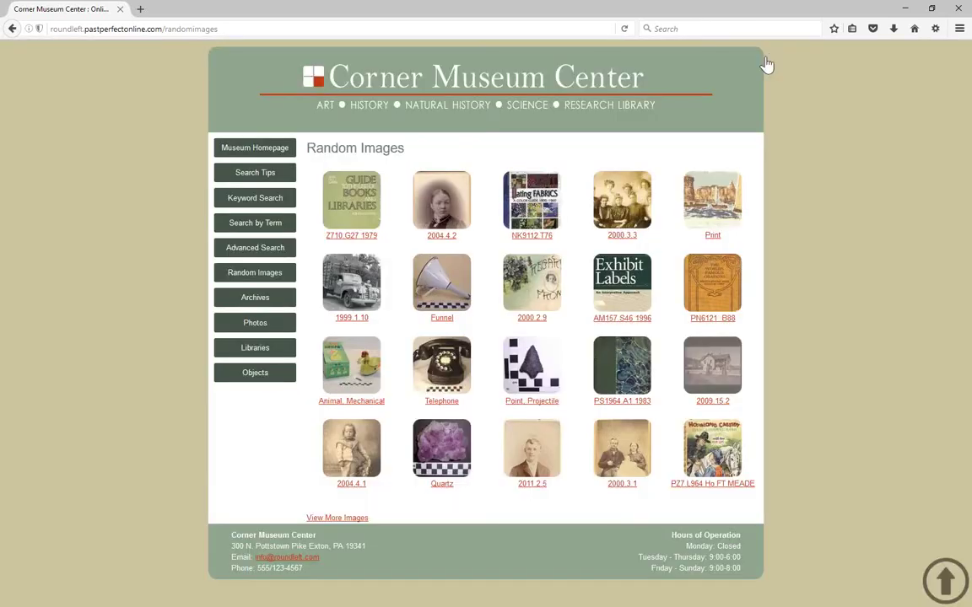
click(255, 197)
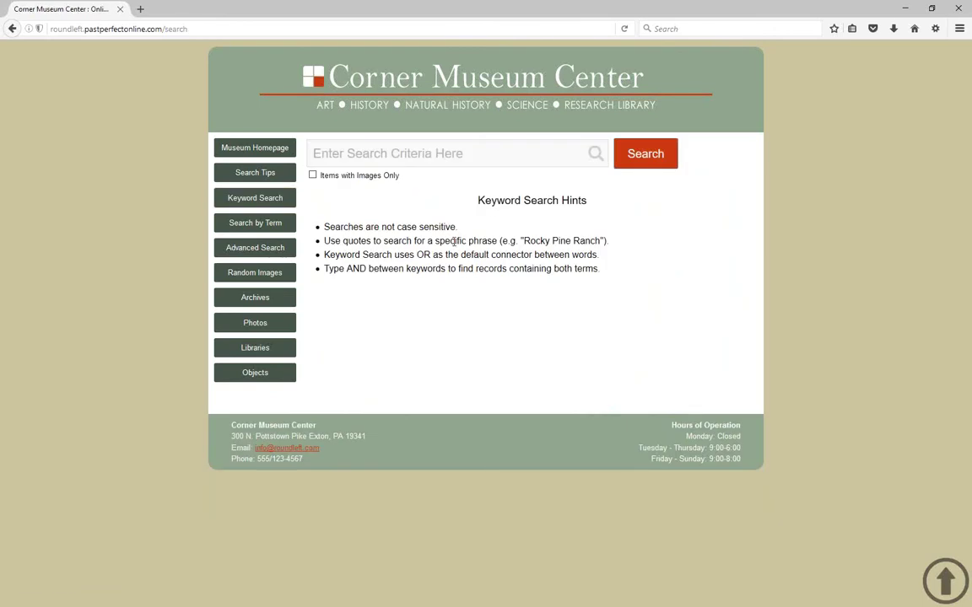
Run a keyword search for 'quilt' after trying 'quilt AND patchwork', getting two results.
click(486, 148)
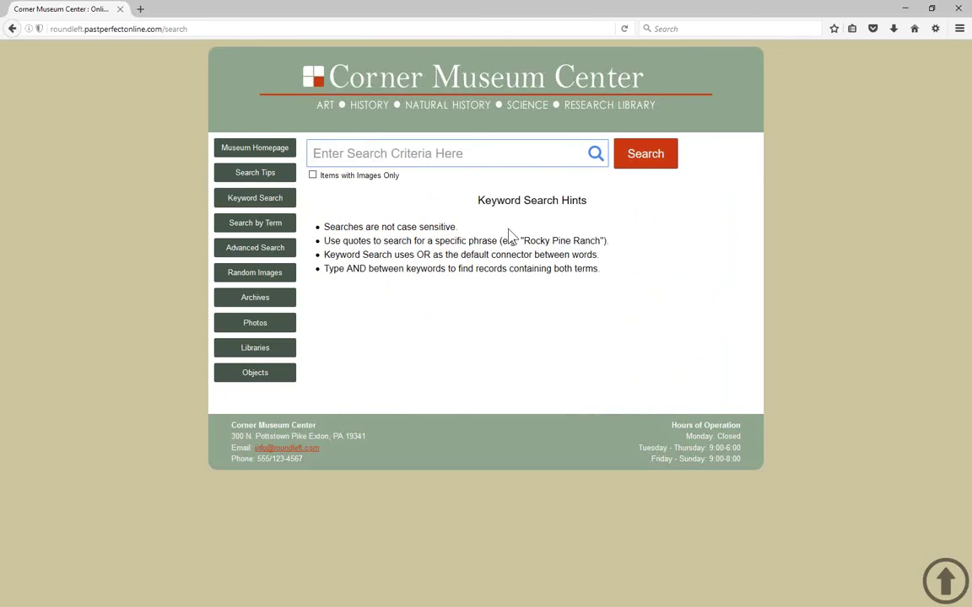
text(quilt )
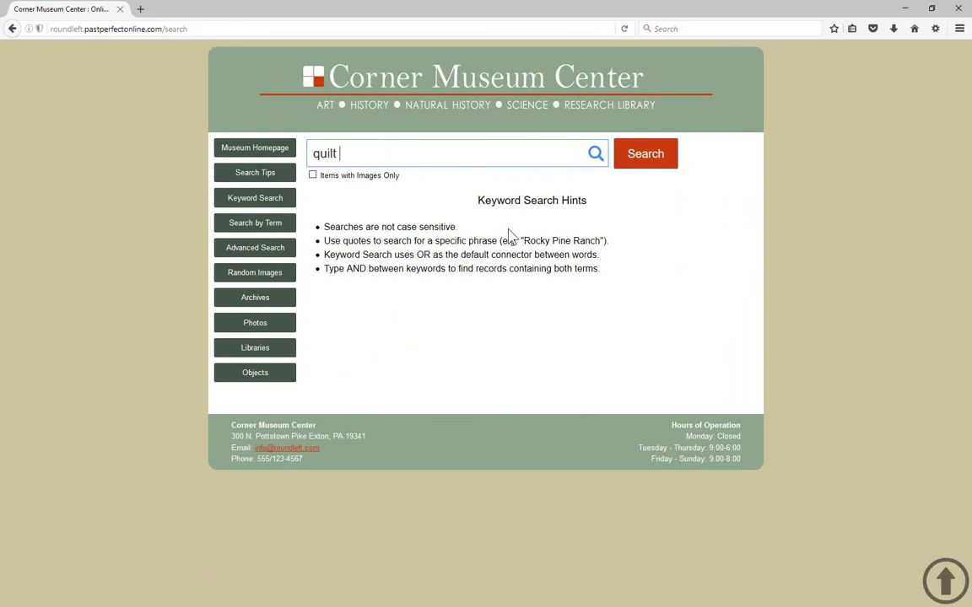
text(patchwork)
click(340, 154)
text(AND)
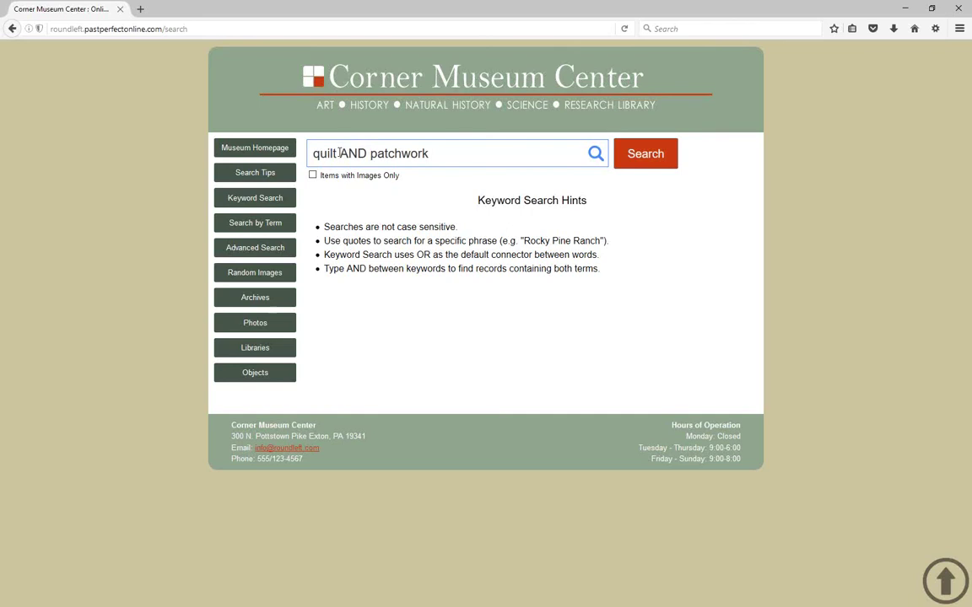
drag(336, 153, 457, 152)
key(BackSpace)
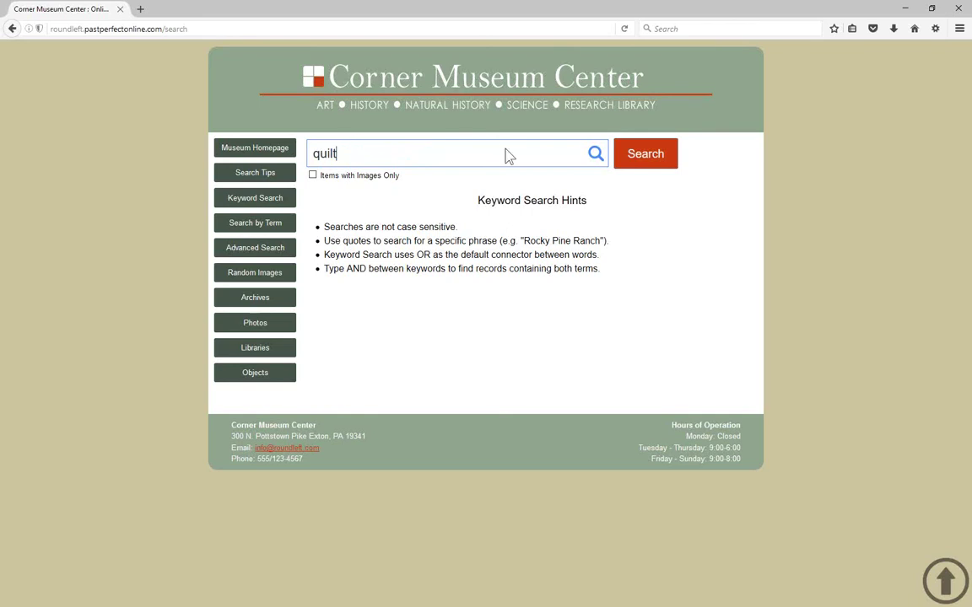
click(657, 168)
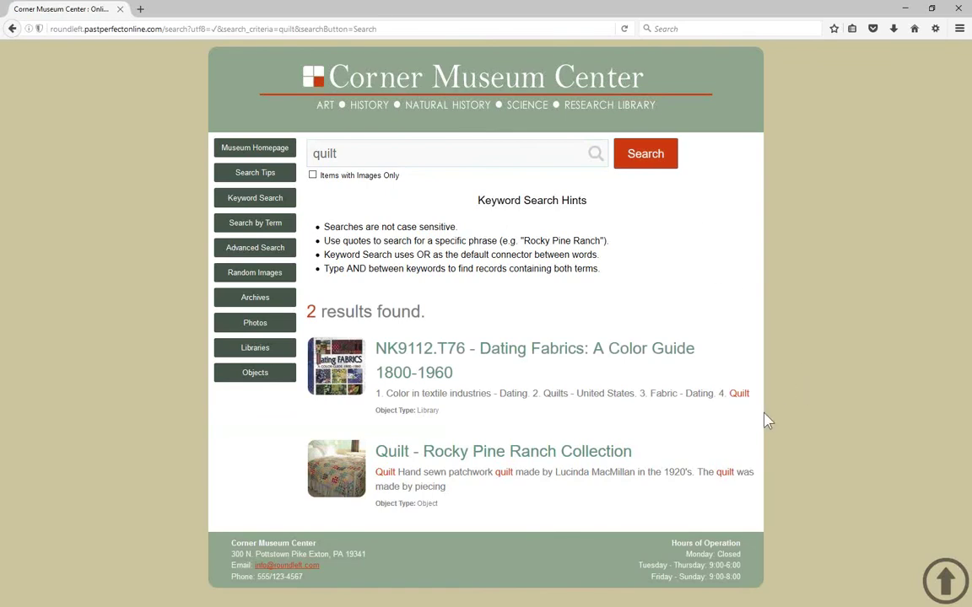
Open the Rocky Pine Ranch quilt record (1999.1.14) and view its watermarked main photo enlarged.
click(628, 455)
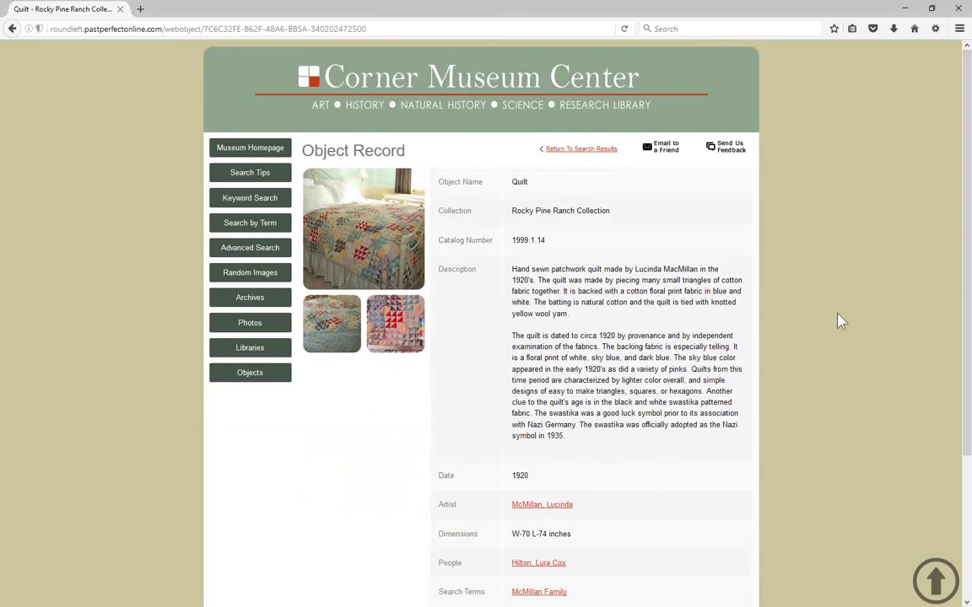
drag(967, 243, 878, 293)
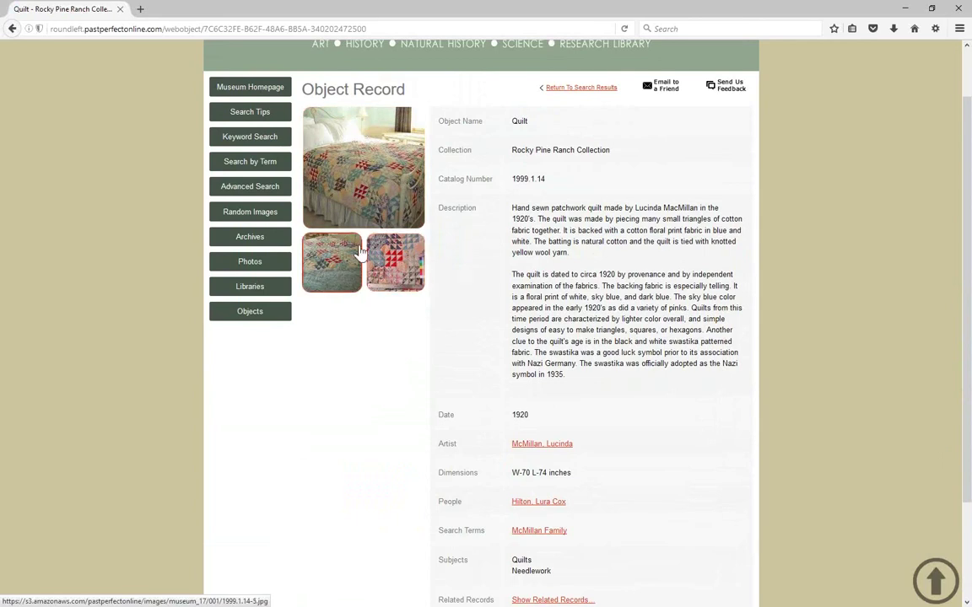
click(376, 187)
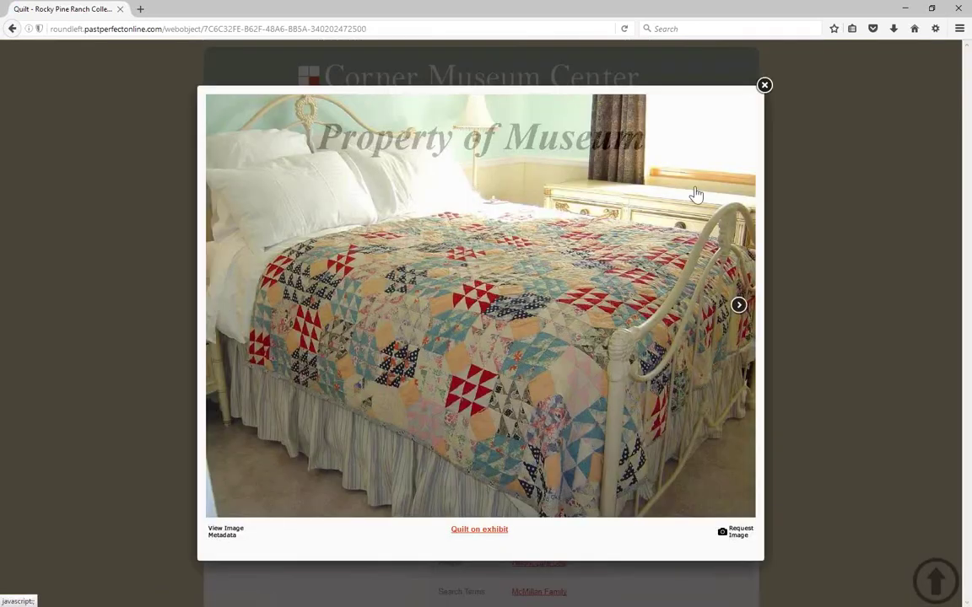
click(765, 86)
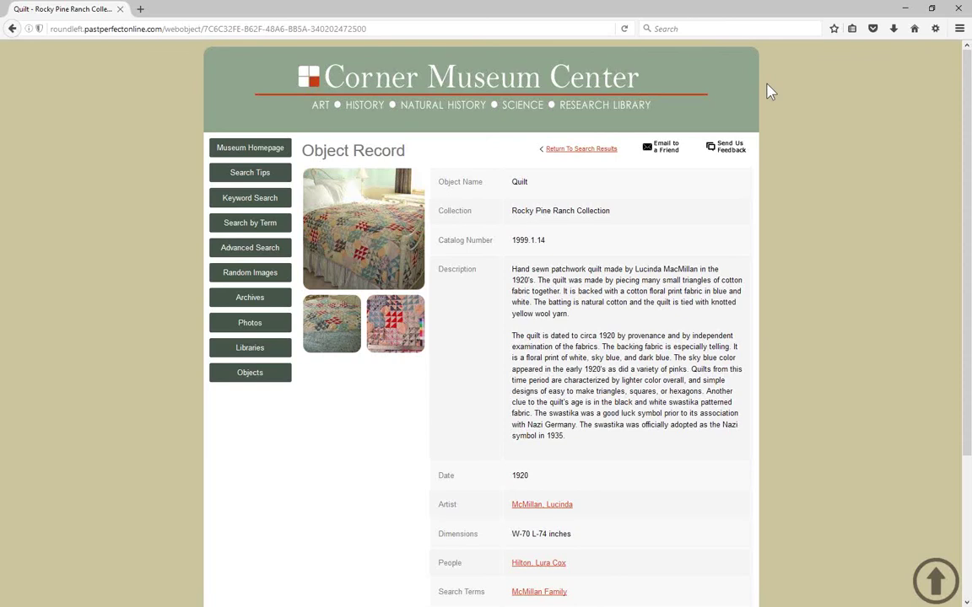
Advanced-search the Collection field for "Rocky Pine Ranch" and scroll through its 14 results.
click(284, 255)
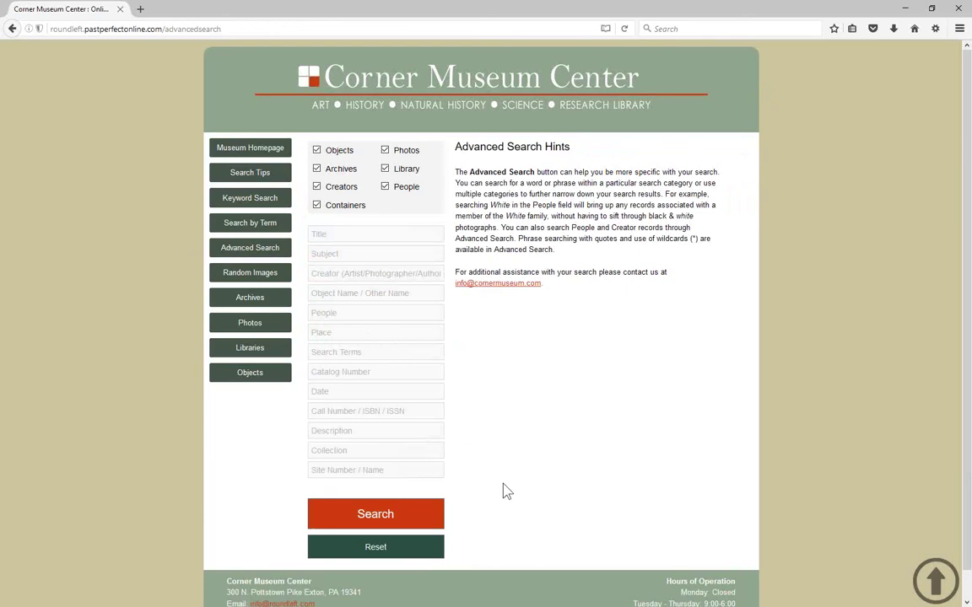
click(441, 449)
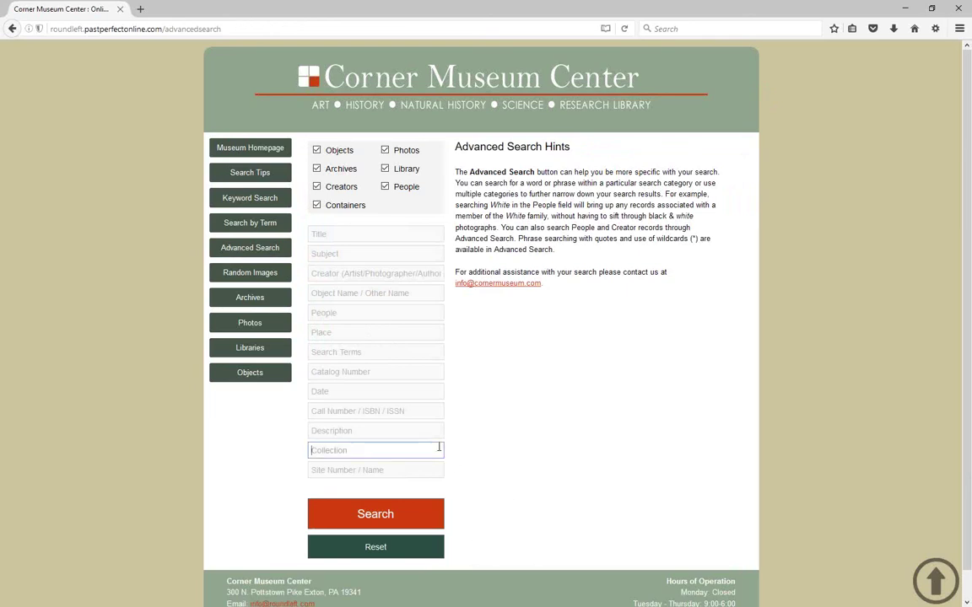
text("Rocky Pine Ranch")
click(432, 523)
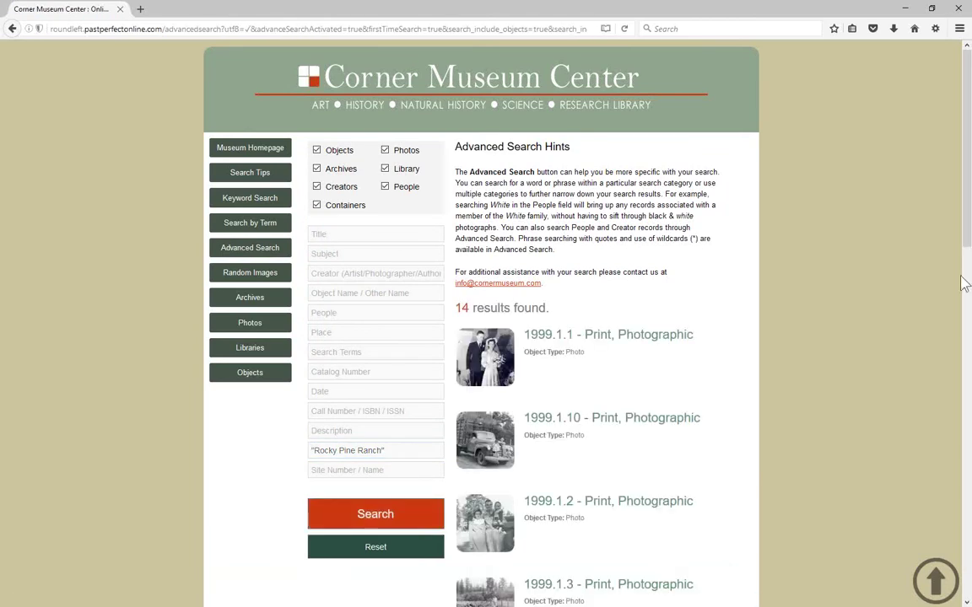
drag(968, 242, 947, 563)
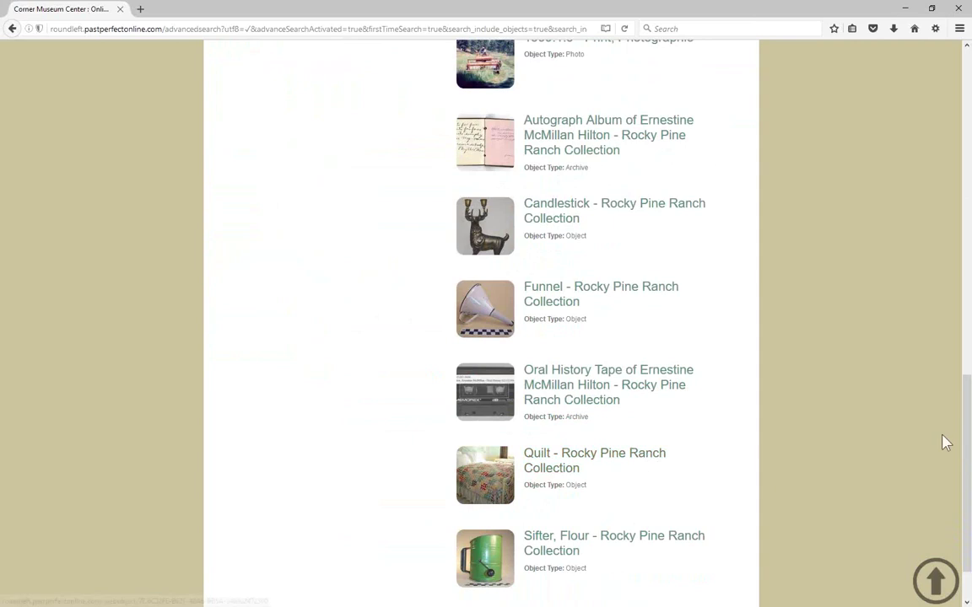
drag(964, 429, 963, 98)
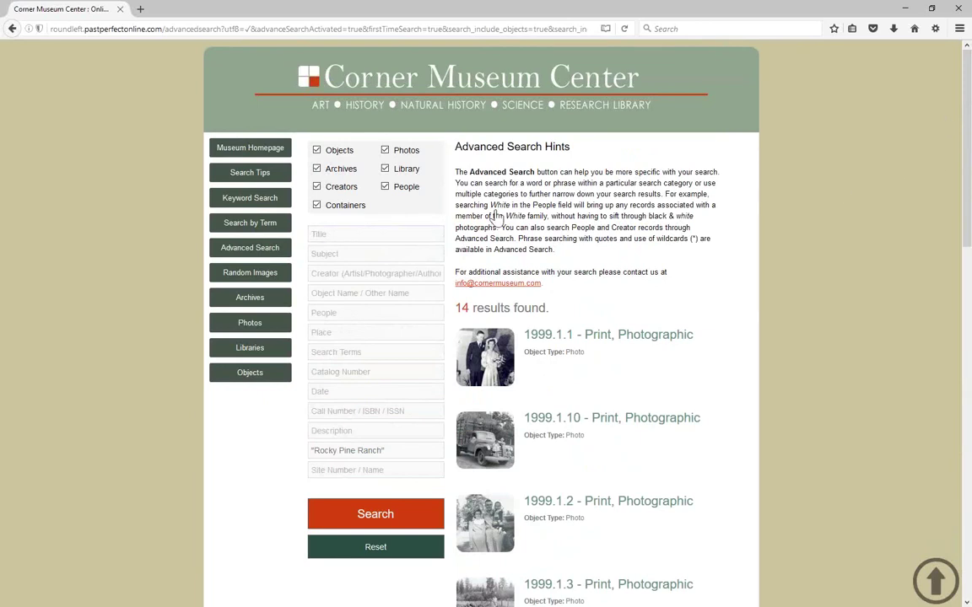
Browse Search by Term to the M terms and list the records for the family-name term.
click(287, 231)
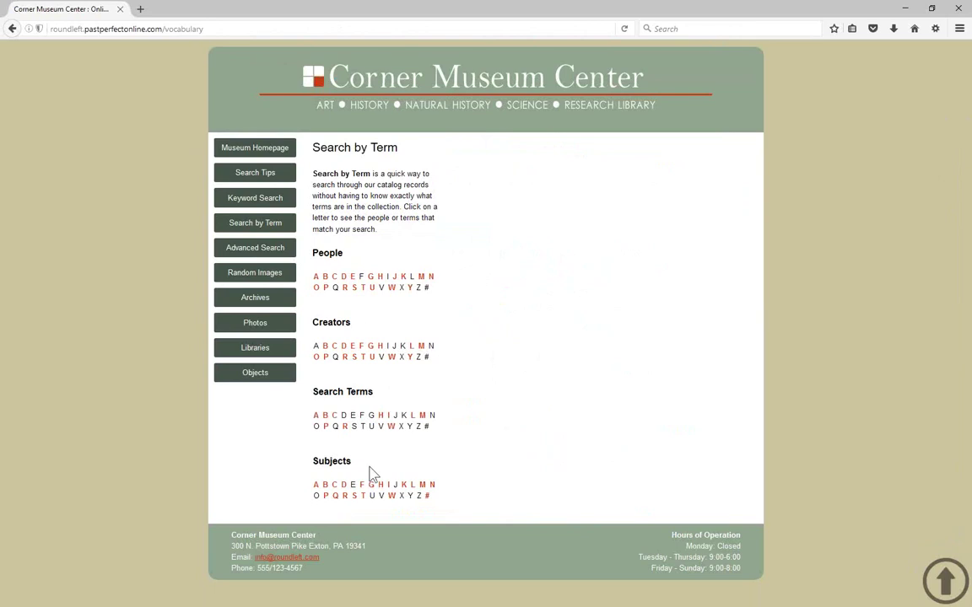
click(422, 416)
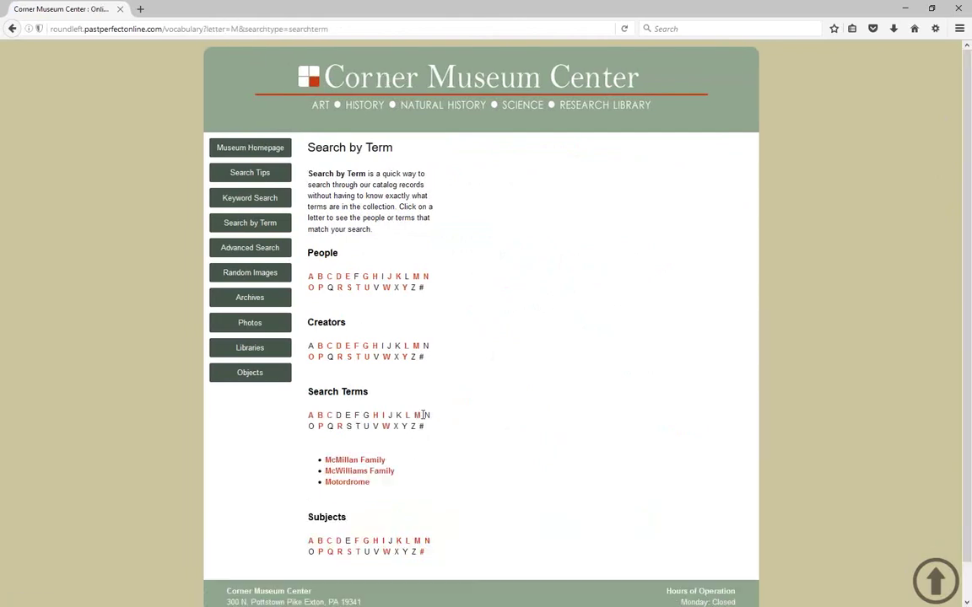
click(373, 461)
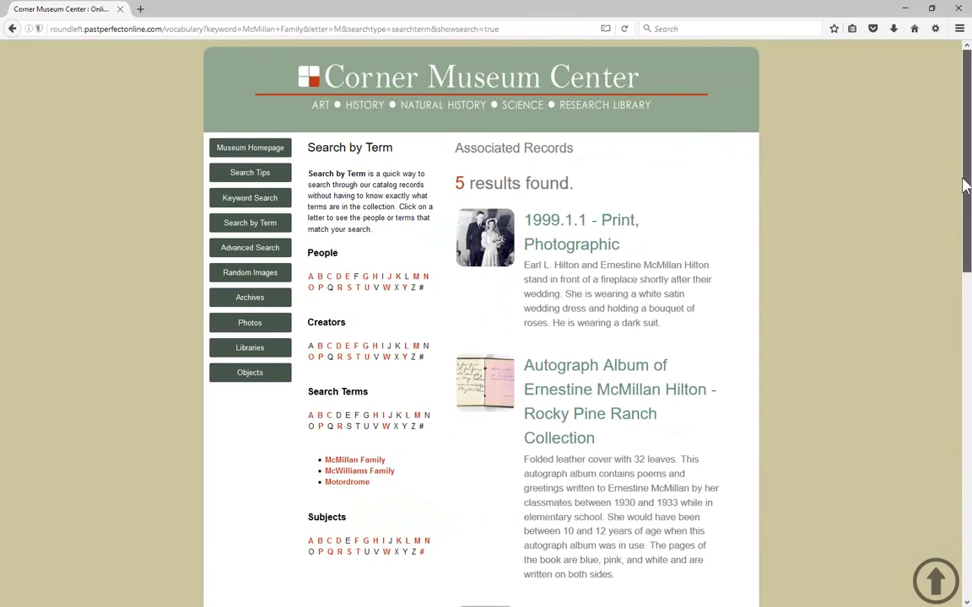
Open the autograph album archive record (1999.1.15) and enlarge its watermarked cover image.
drag(963, 185, 965, 434)
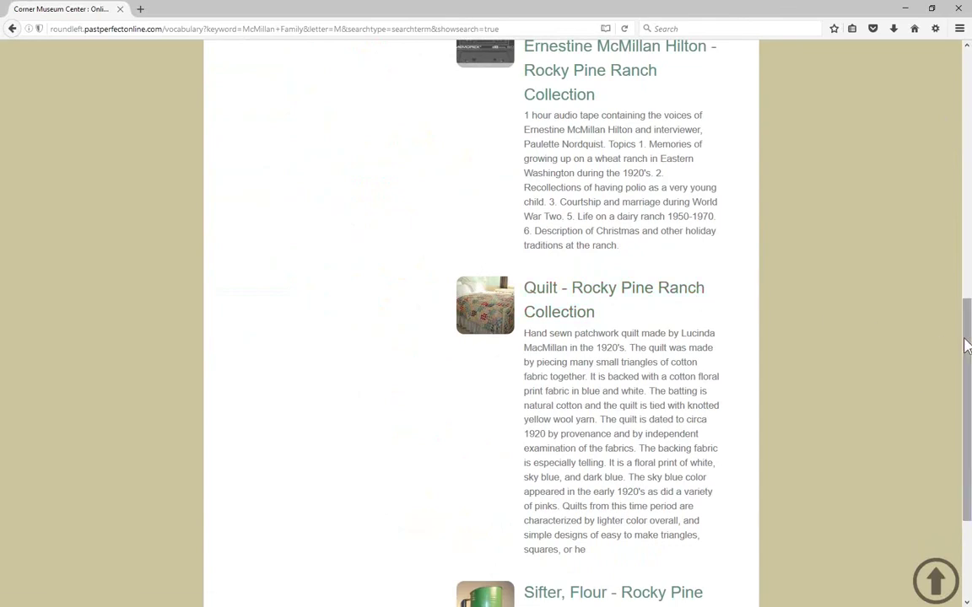
drag(967, 343, 969, 130)
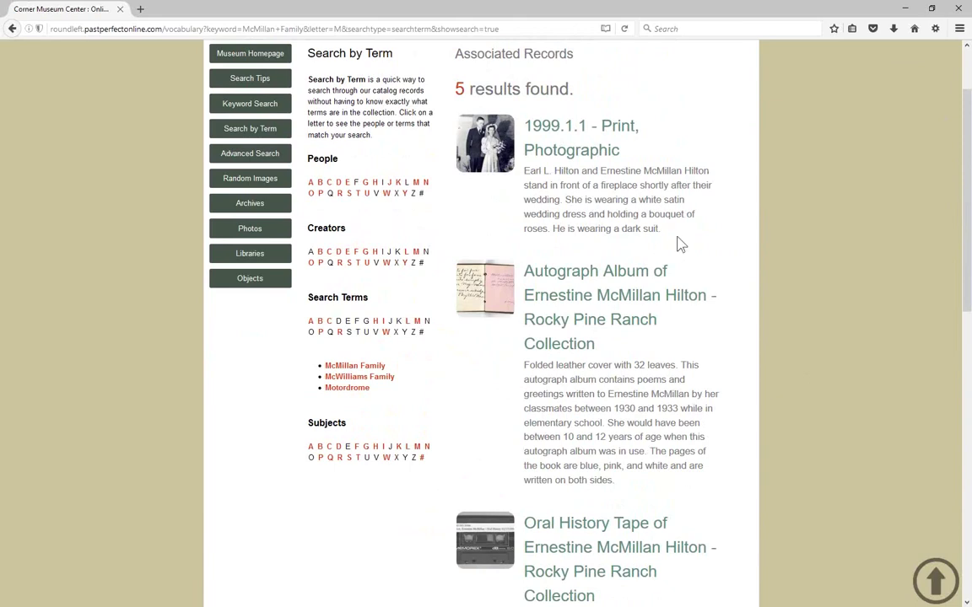
click(634, 275)
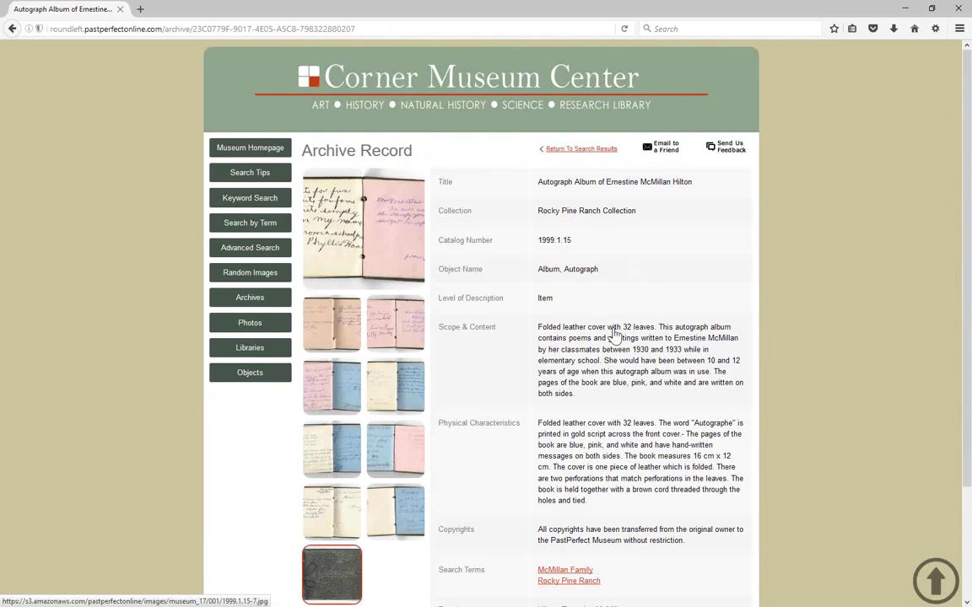
click(332, 574)
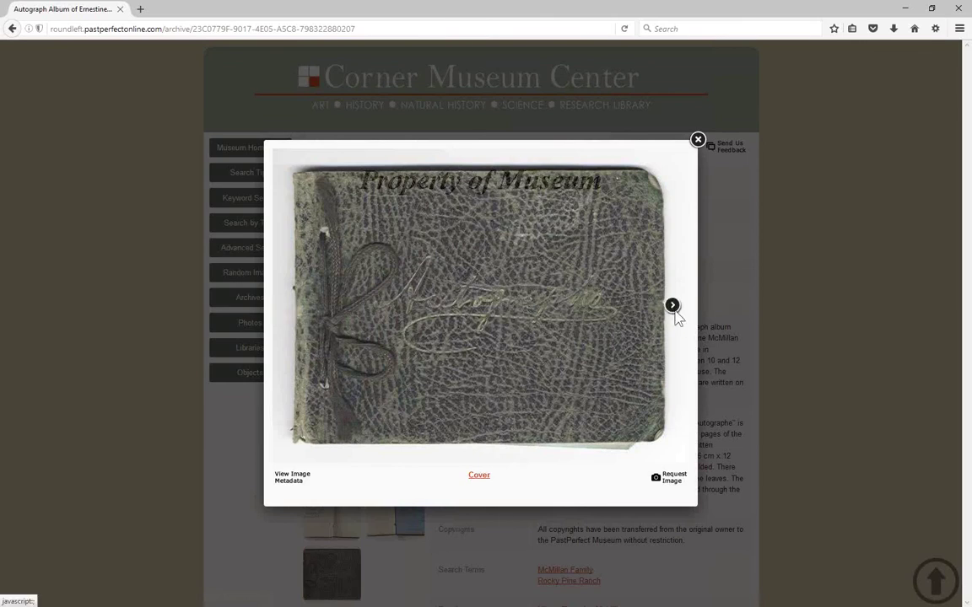
Page the album viewer forward to the Pages 6-7 spread, then open and close the Image Request Form.
click(674, 312)
click(740, 307)
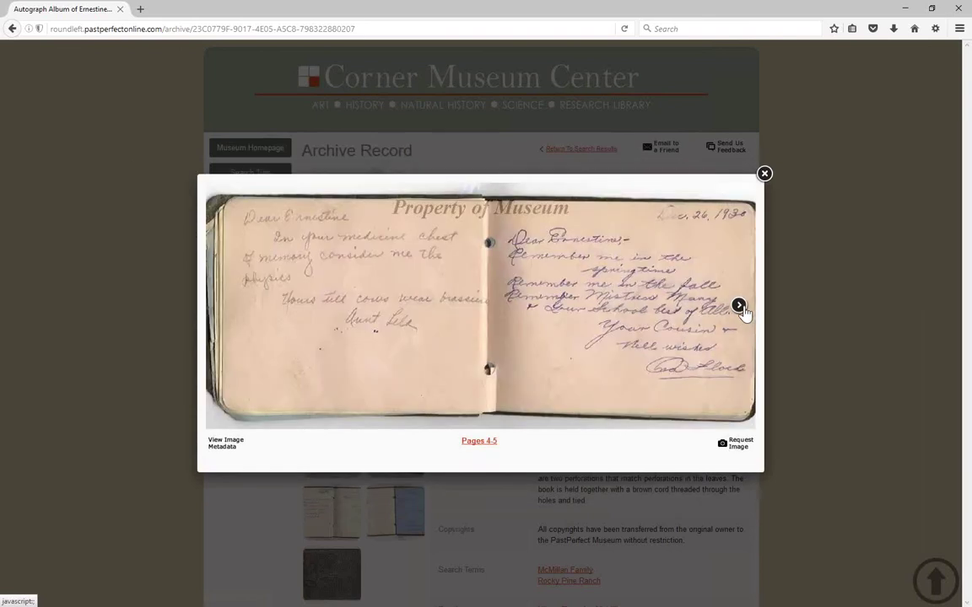
click(740, 307)
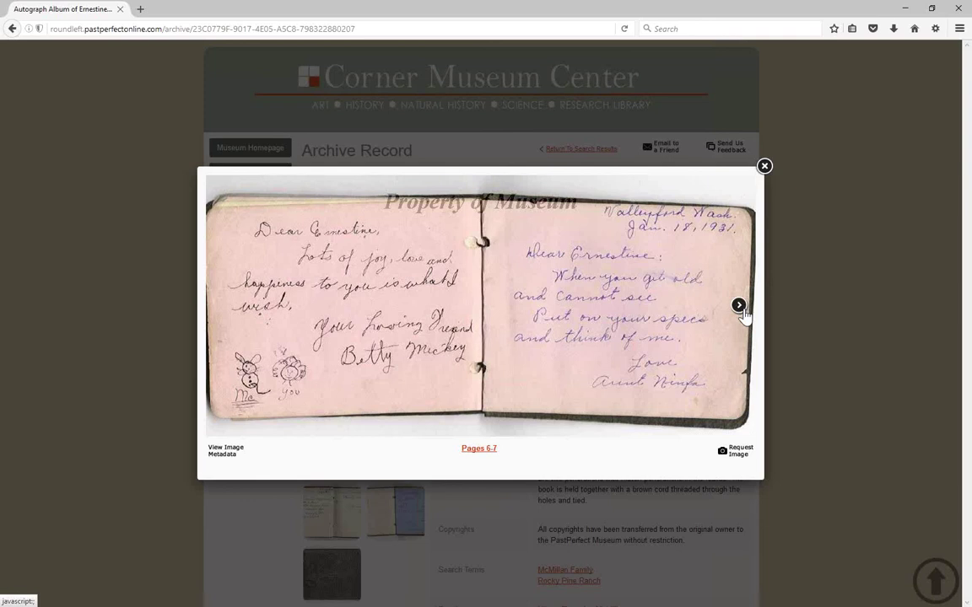
click(738, 460)
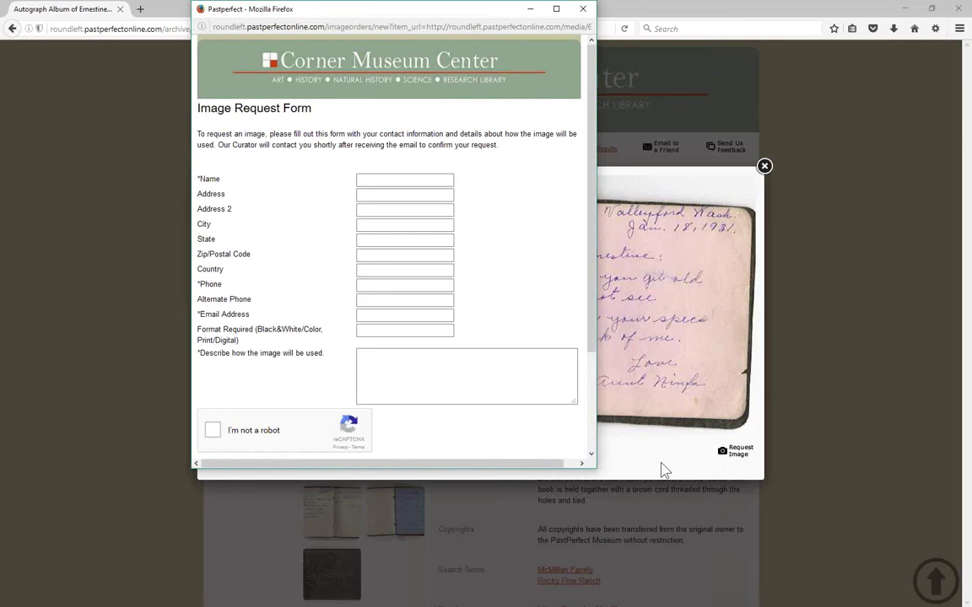
click(584, 9)
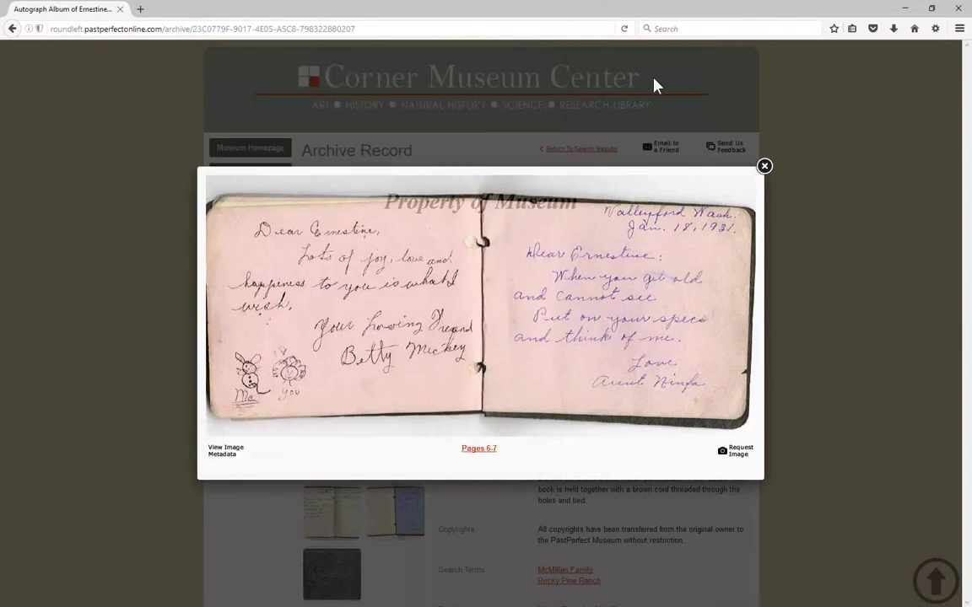
Close the album viewer, then open and dismiss the Email to a Friend and Feedback forms.
click(764, 167)
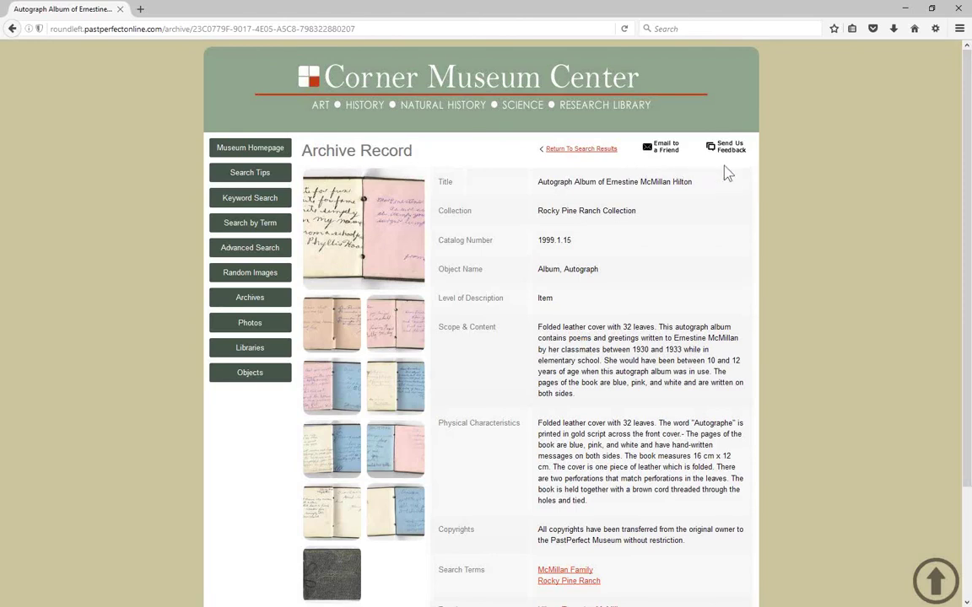
click(677, 156)
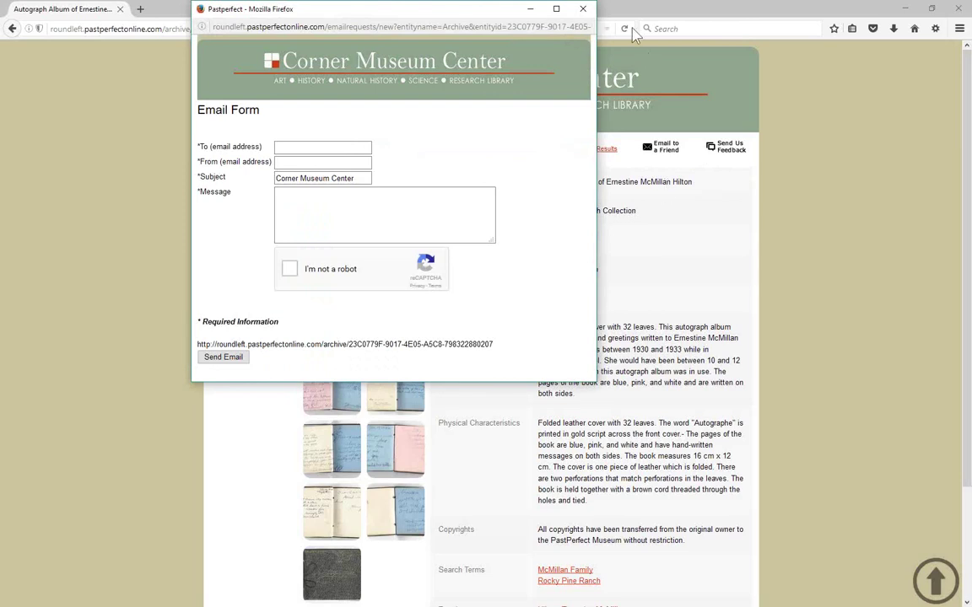
click(583, 9)
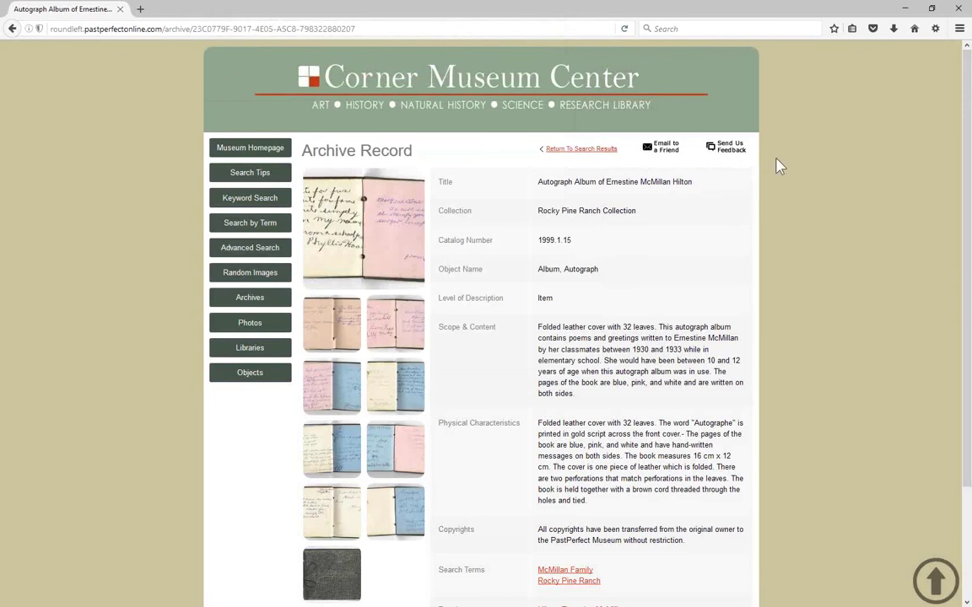
click(727, 148)
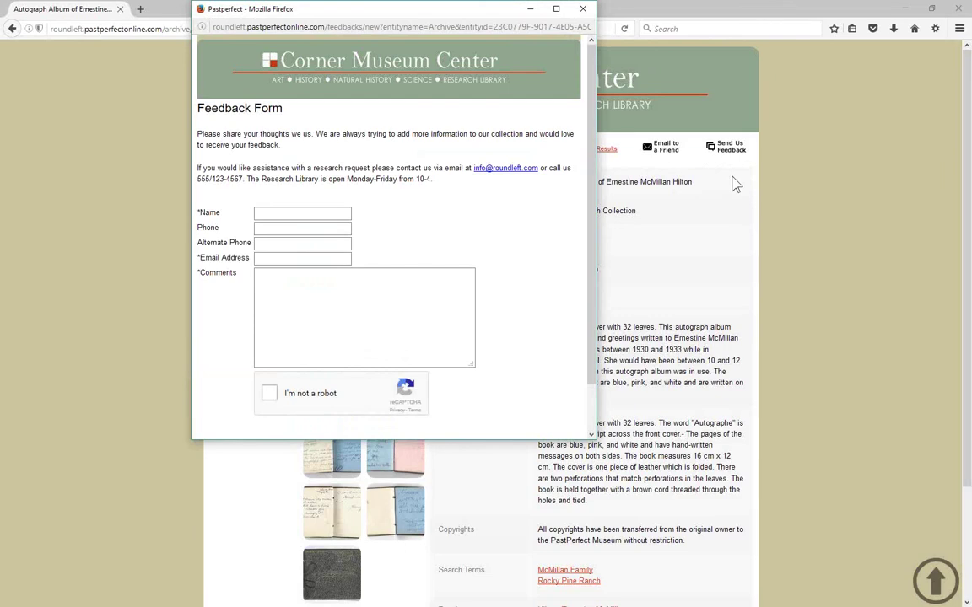
click(582, 8)
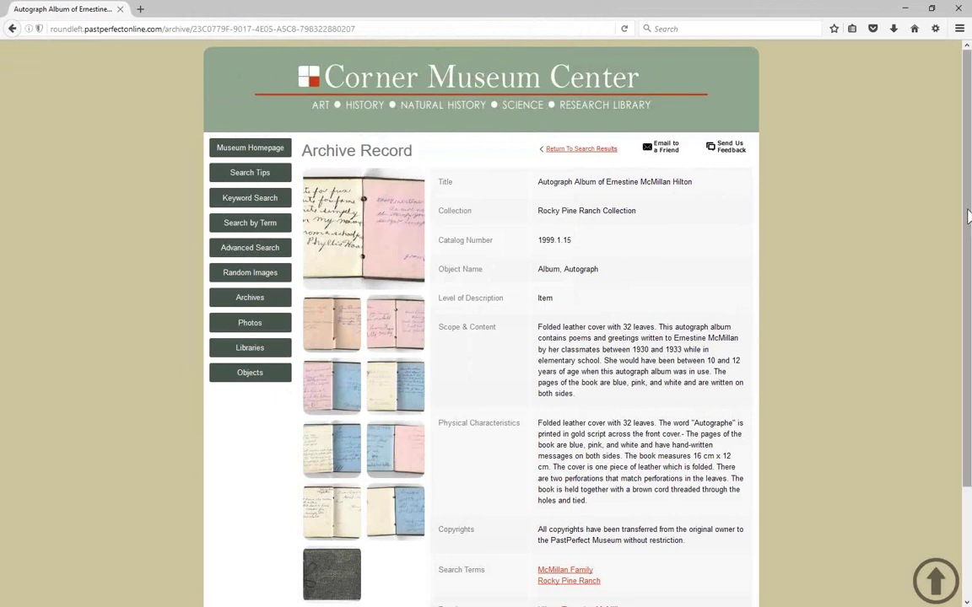
Follow the album owner's People link to their person record, then open the associated Candlestick record.
scroll(968, 216, down, 1)
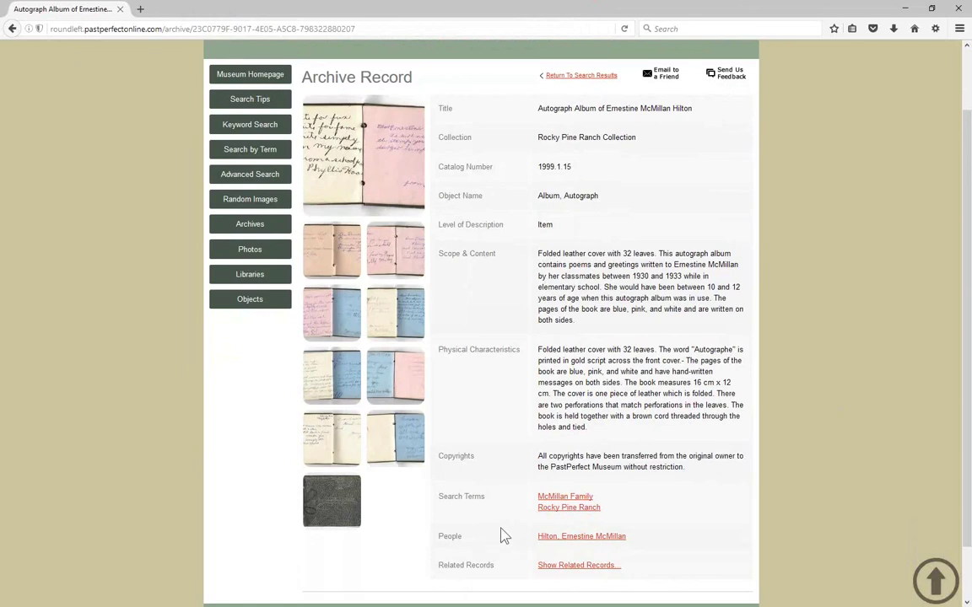
click(596, 541)
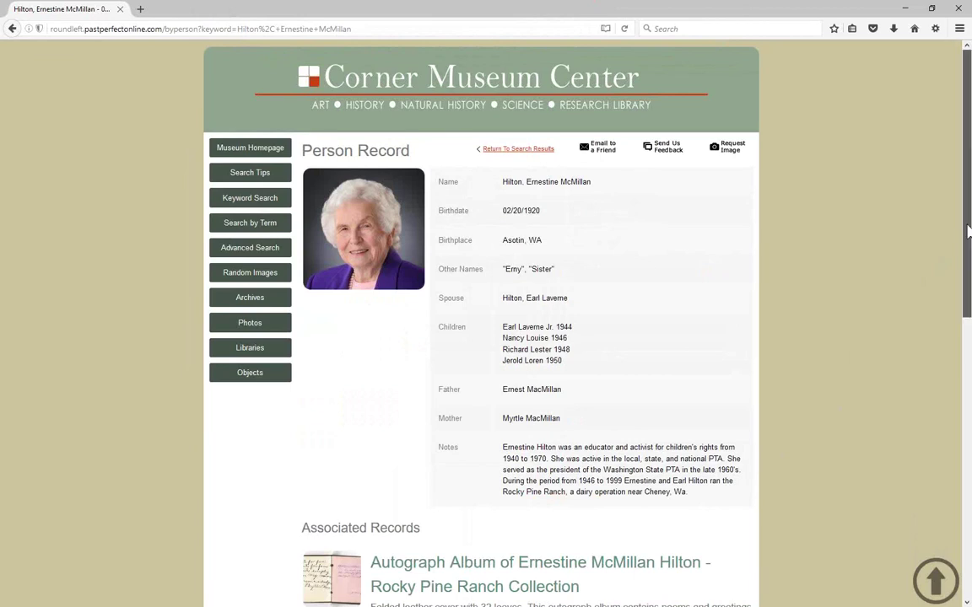
drag(968, 230, 969, 462)
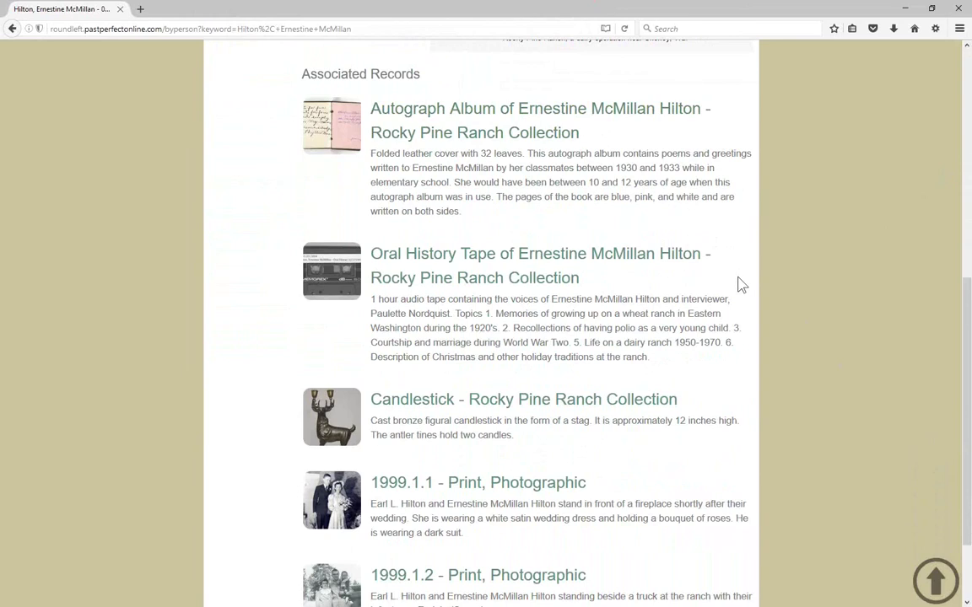
click(642, 402)
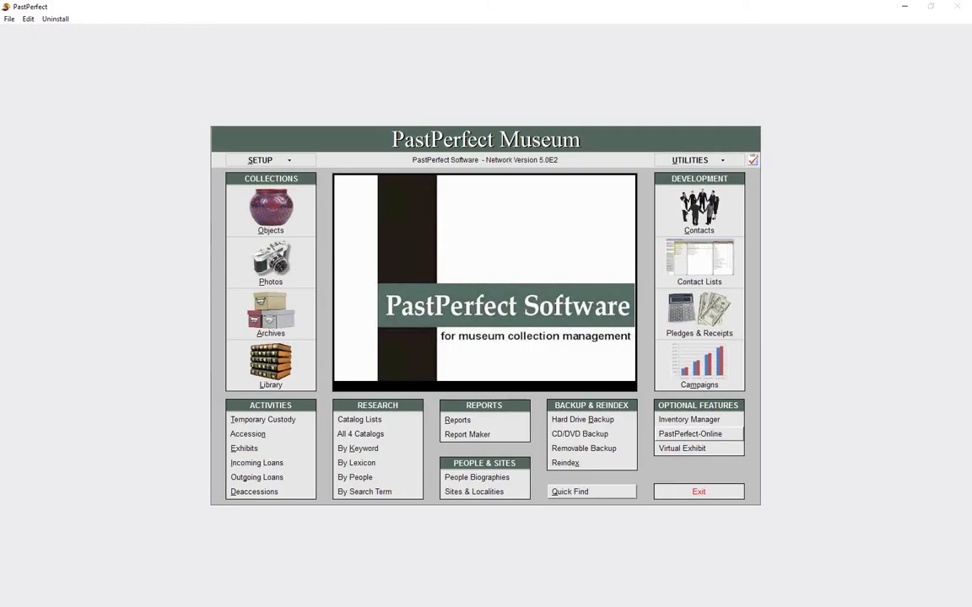
Open the Objects catalog and move from the Candlestick to the Hitchcock Chair record 2003.2.1.
click(302, 219)
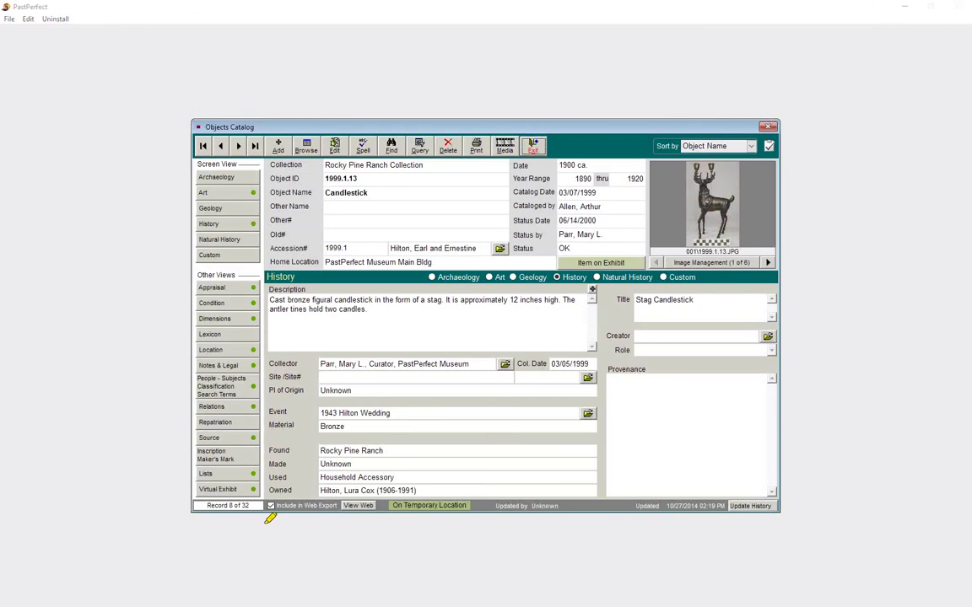
mouse_move(264, 516)
mouse_down()
mouse_move(342, 523)
mouse_move(356, 507)
mouse_move(308, 468)
mouse_move(253, 494)
mouse_move(263, 516)
mouse_up()
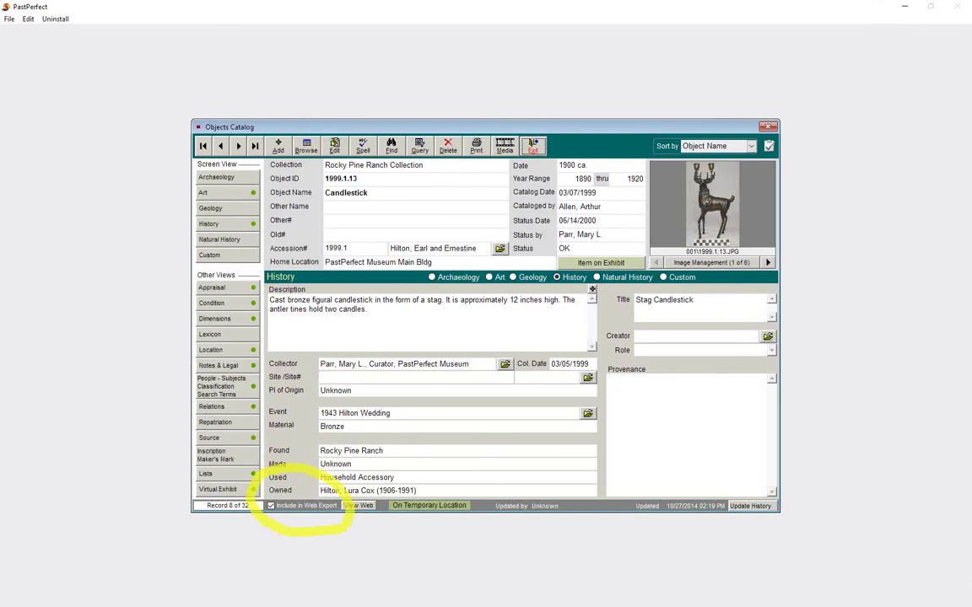
key(Escape)
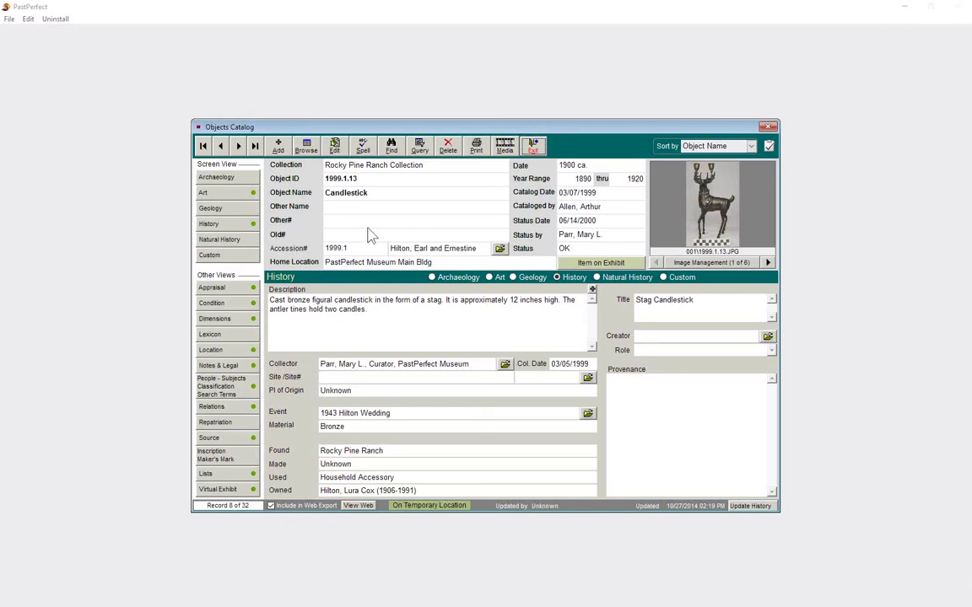
click(239, 146)
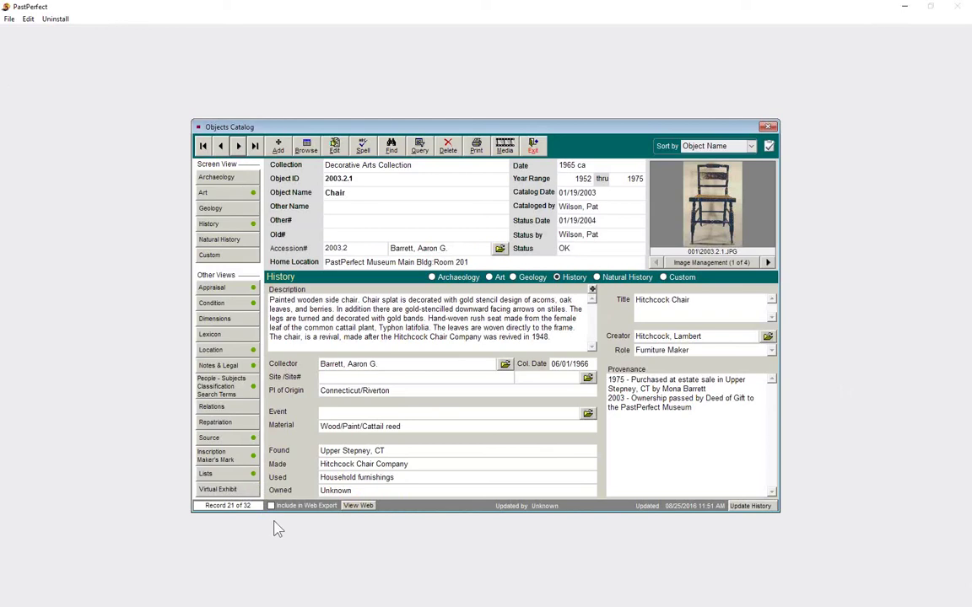
Tick Include in Web Export on the Chair record and save it.
click(335, 147)
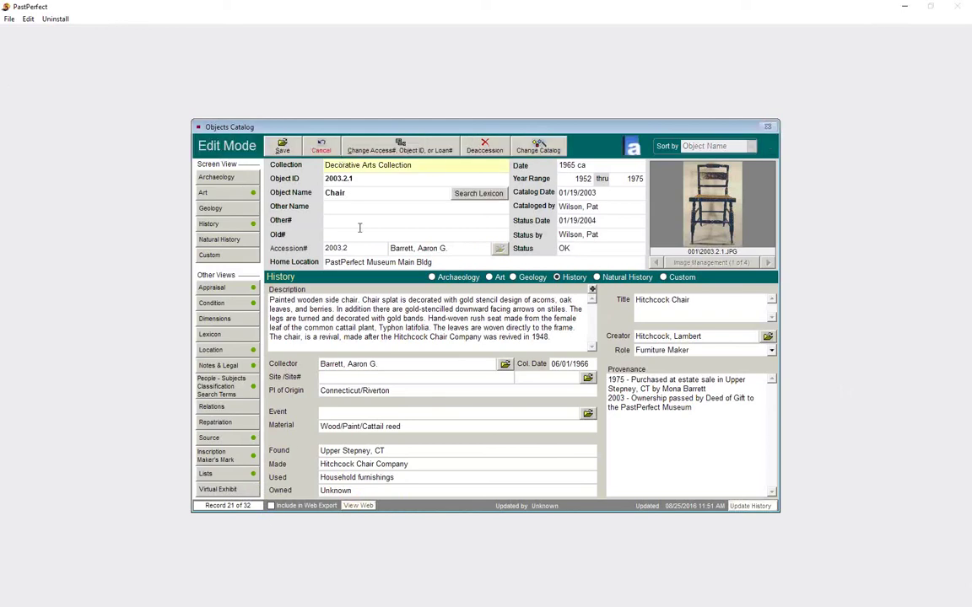
click(271, 505)
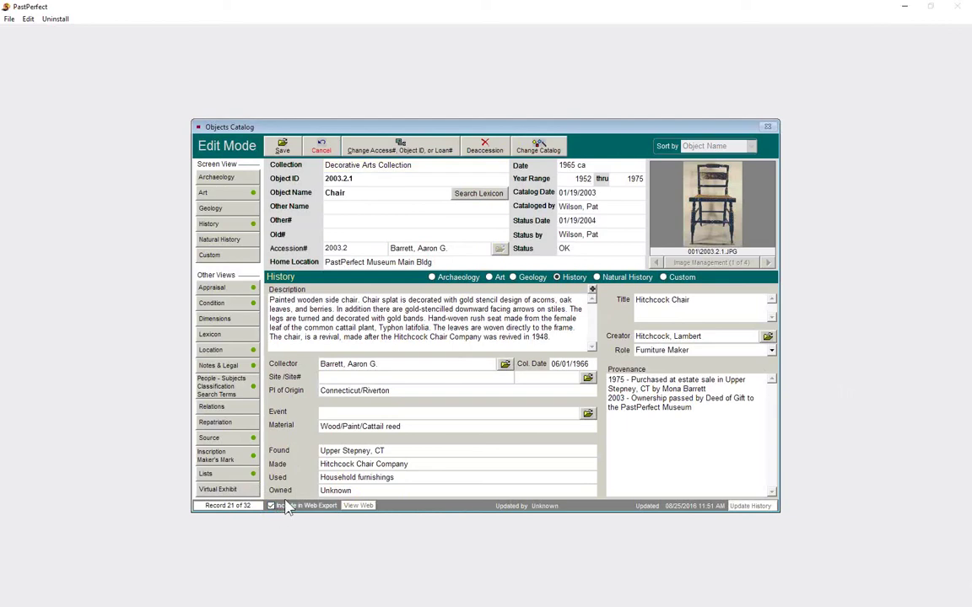
click(283, 148)
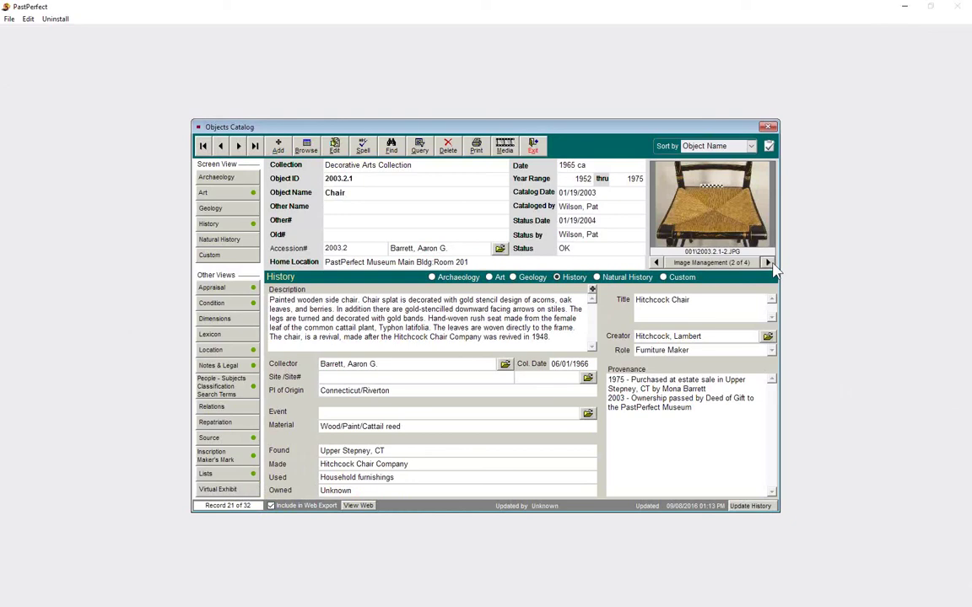
Step through the chair's images to the last one and open the Search Objects Catalog query.
click(768, 263)
click(769, 263)
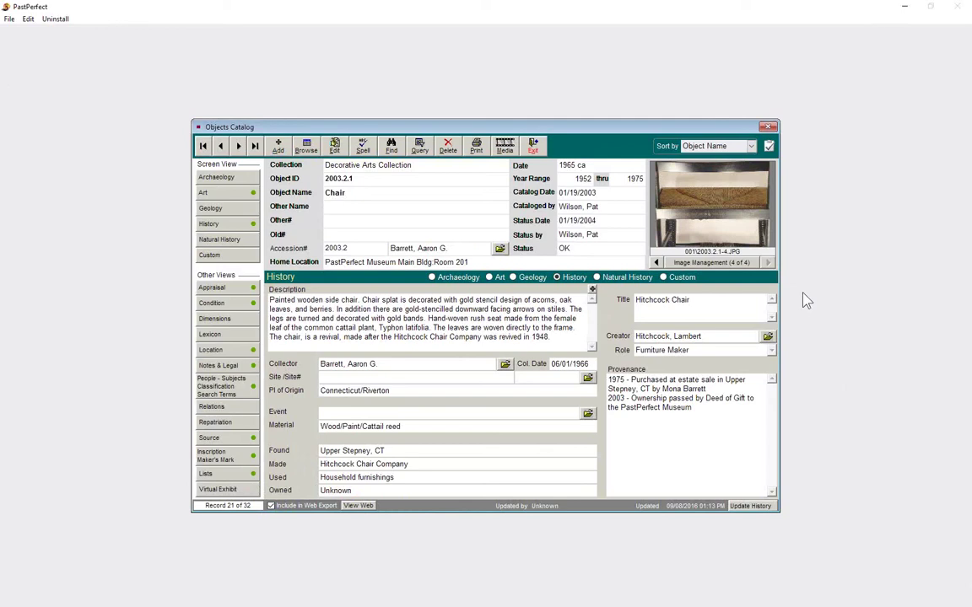
click(421, 151)
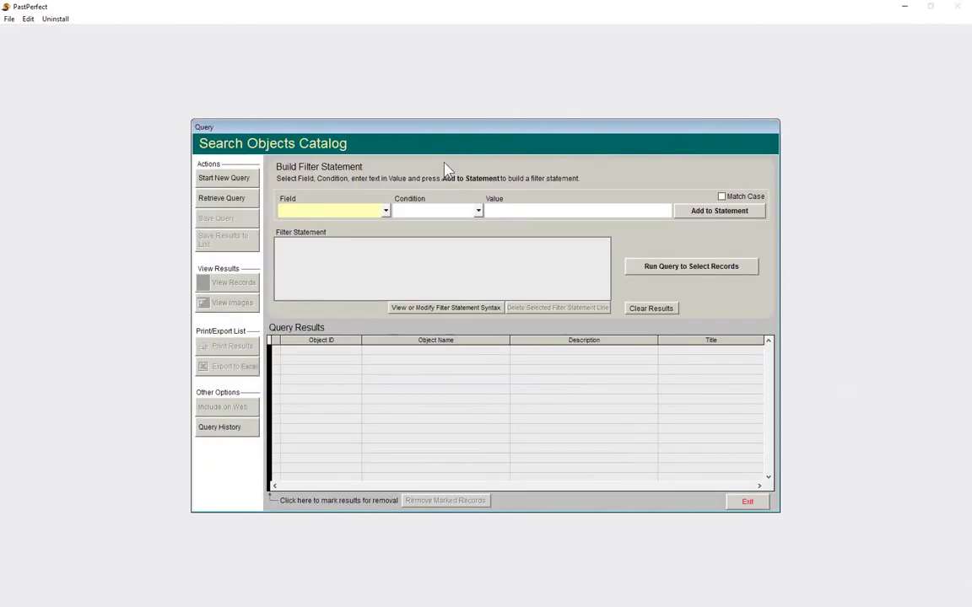
Query for objects whose Collection begins with 'Rocky Pine Ranch'.
text(ction)
key(Tab)
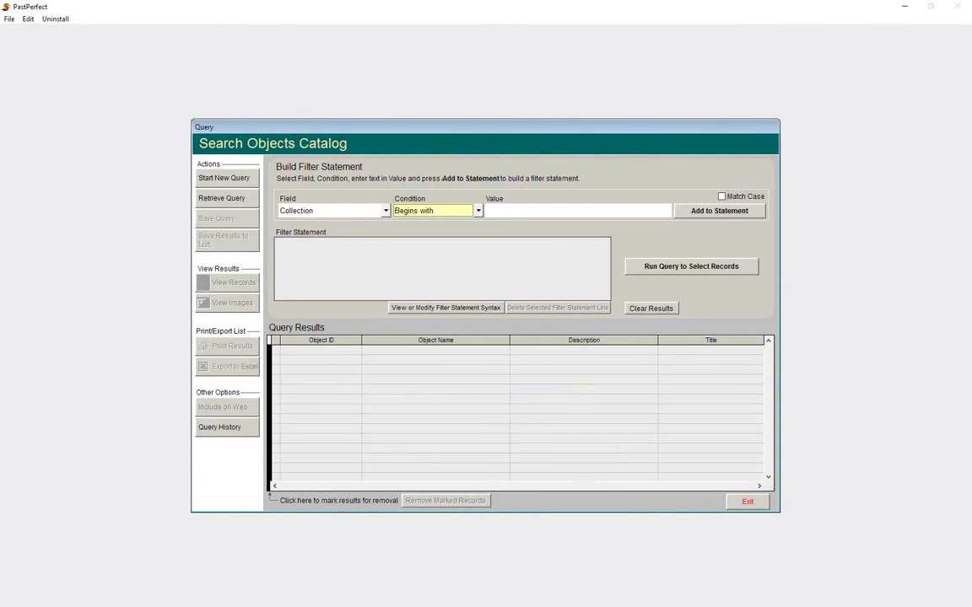
key(Tab)
text(Rocky Pine Ranch)
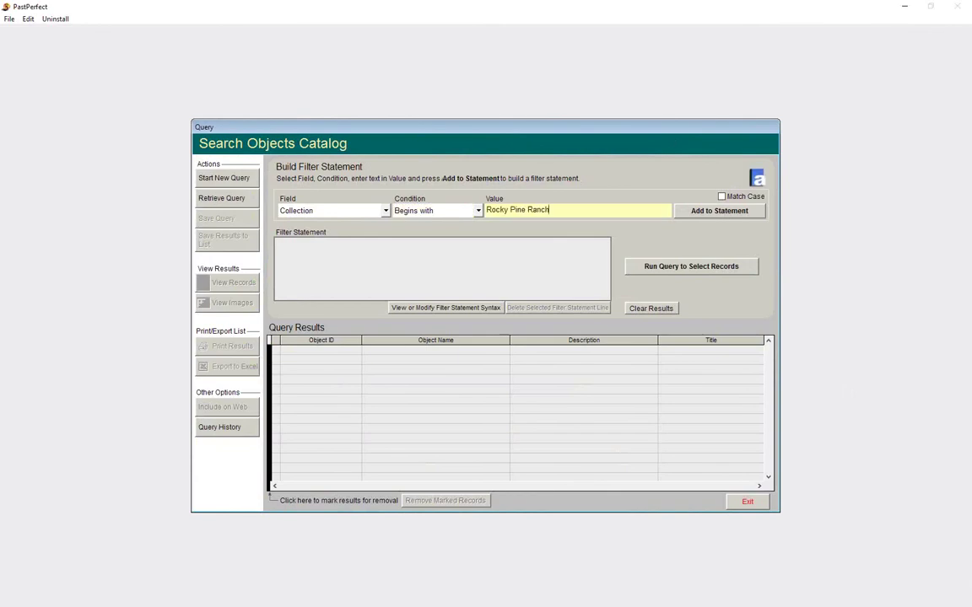
click(702, 211)
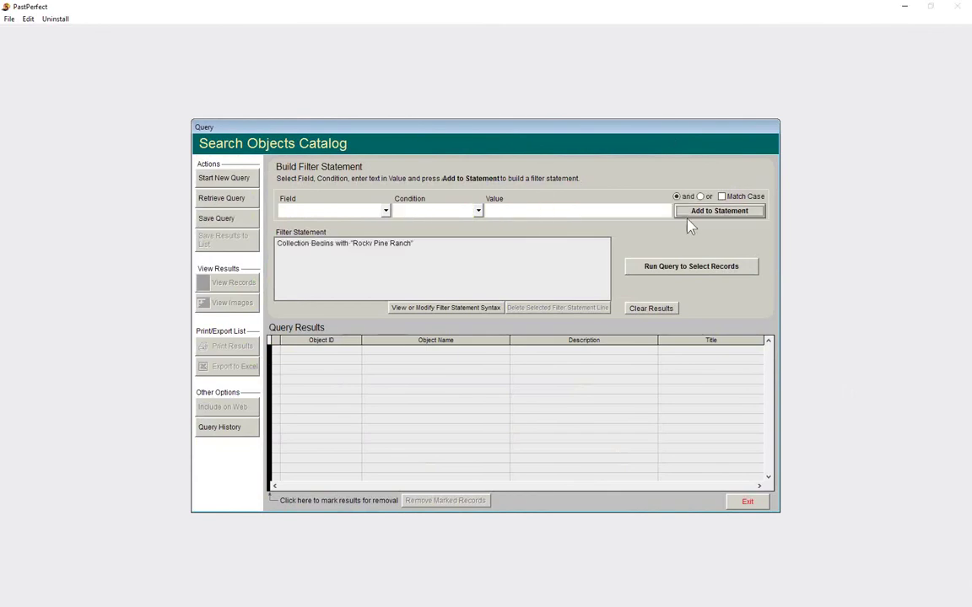
click(684, 275)
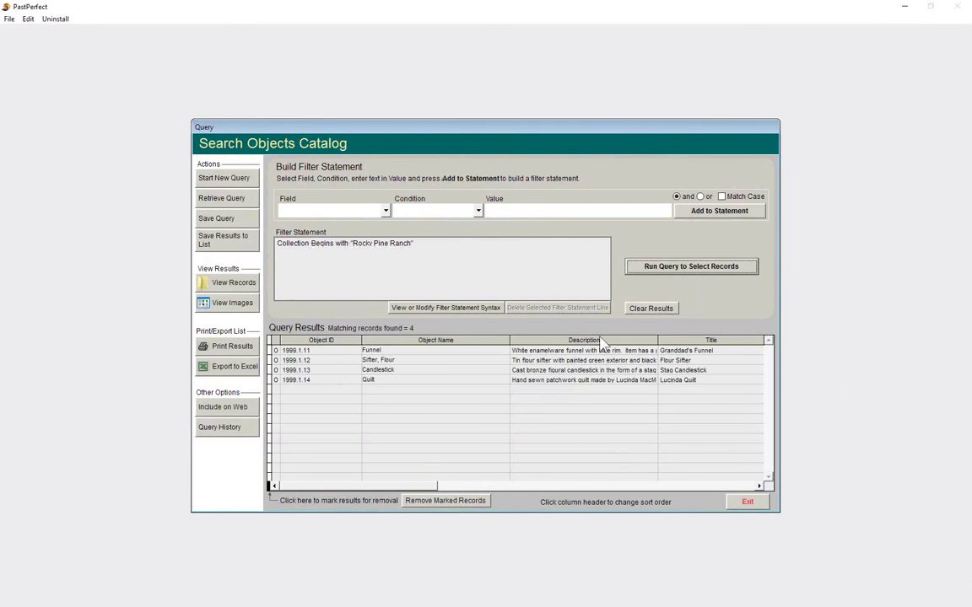
Mark the four found records for web publishing, then abandon the query results.
click(247, 408)
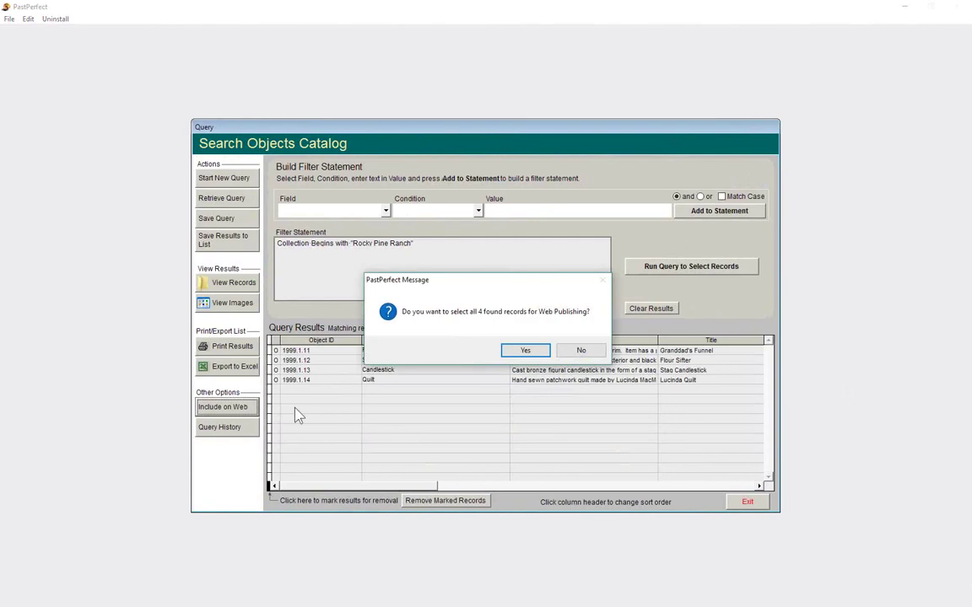
click(518, 349)
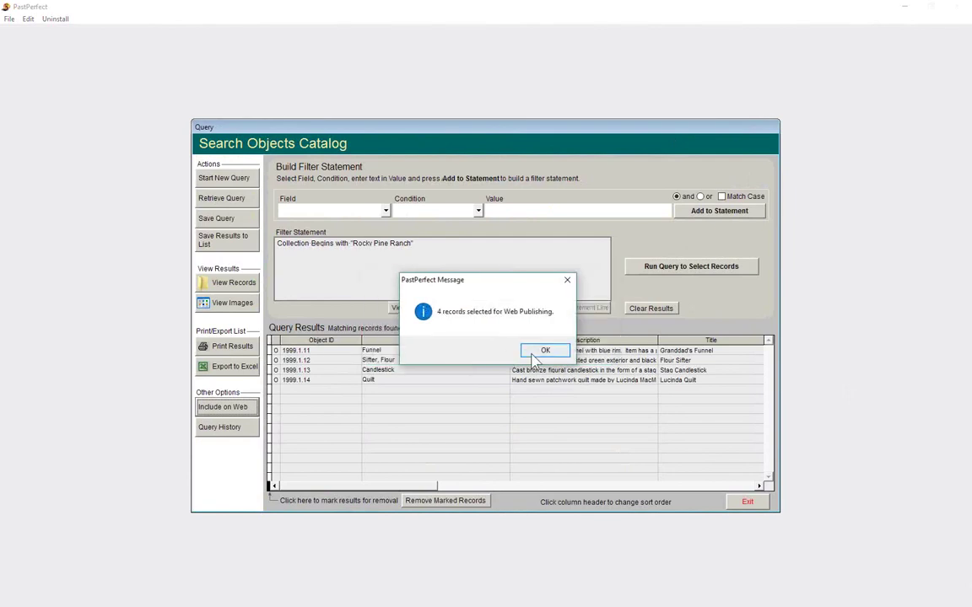
click(541, 352)
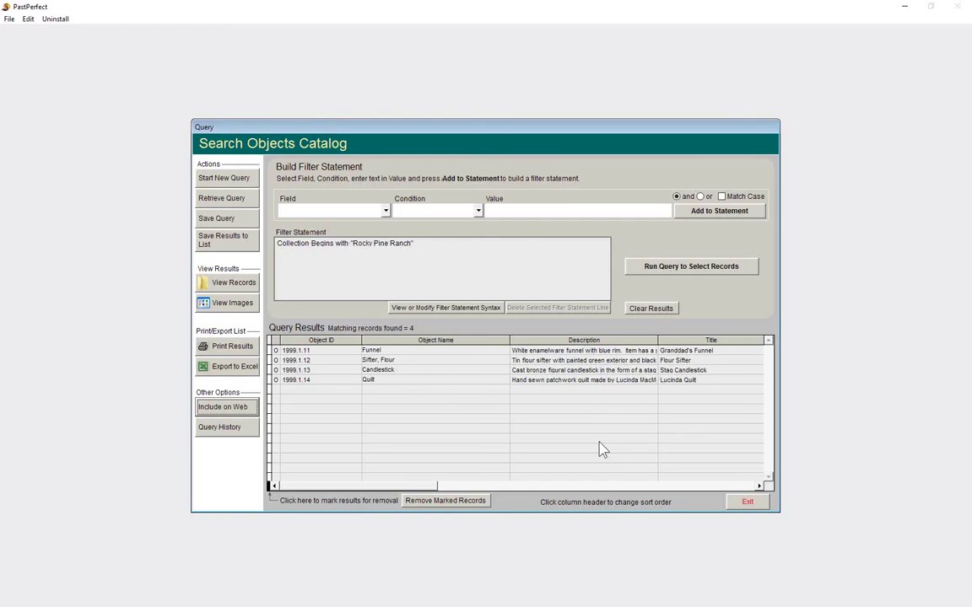
click(746, 502)
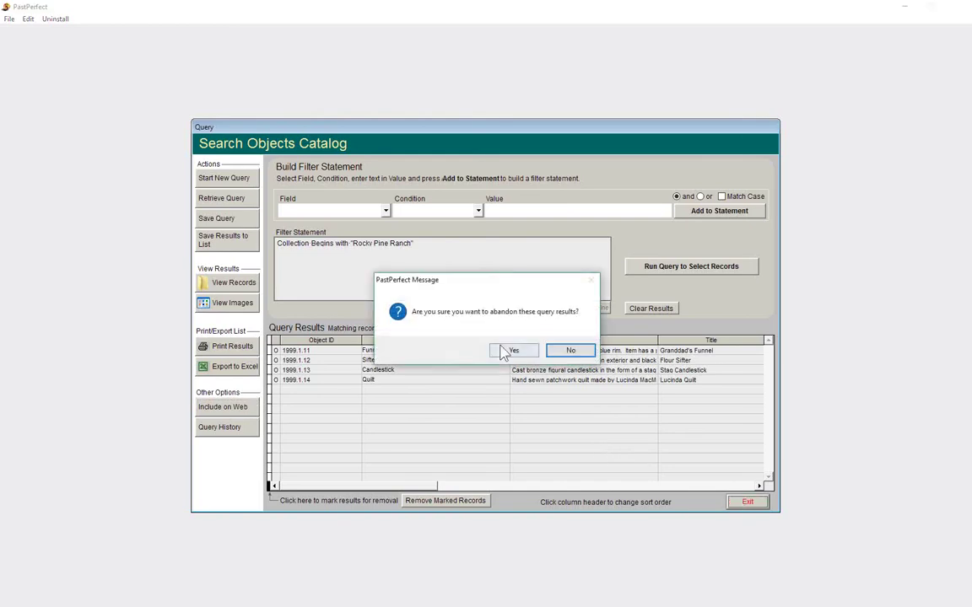
click(503, 352)
click(538, 150)
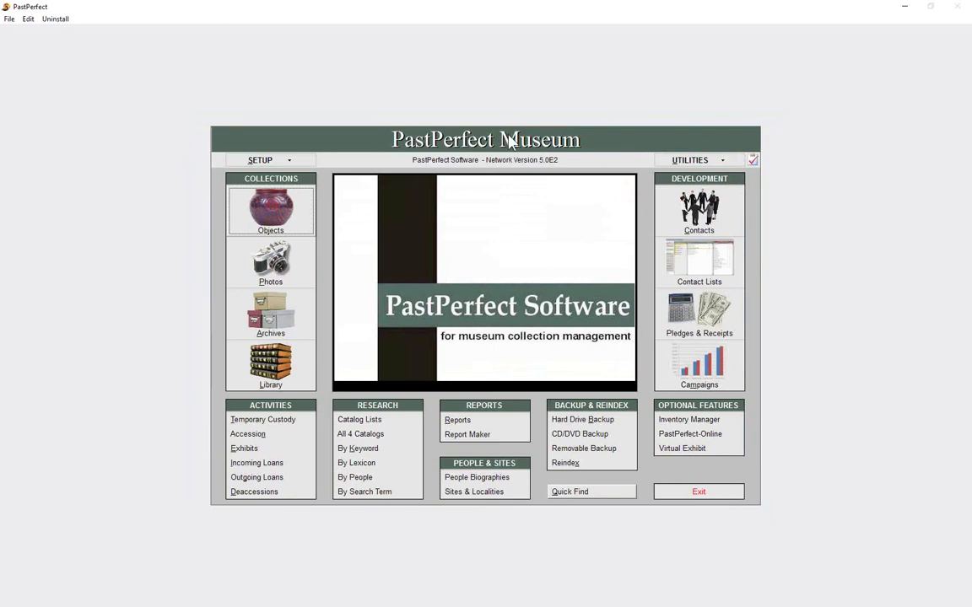
Launch the PastPerfect-Online wizard and add Date to the published fields, right after Description.
click(734, 445)
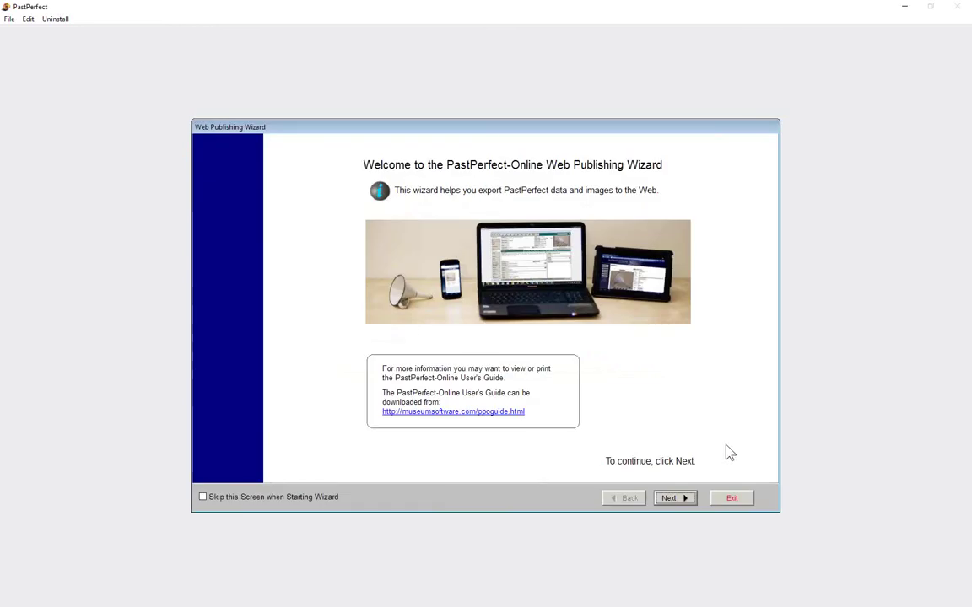
click(671, 499)
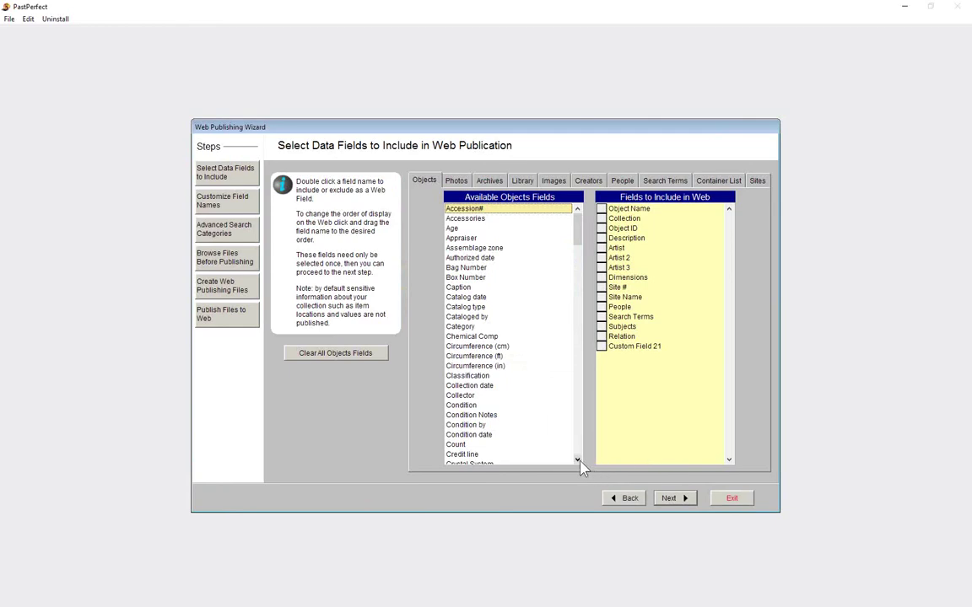
scroll(579, 463, down, 5)
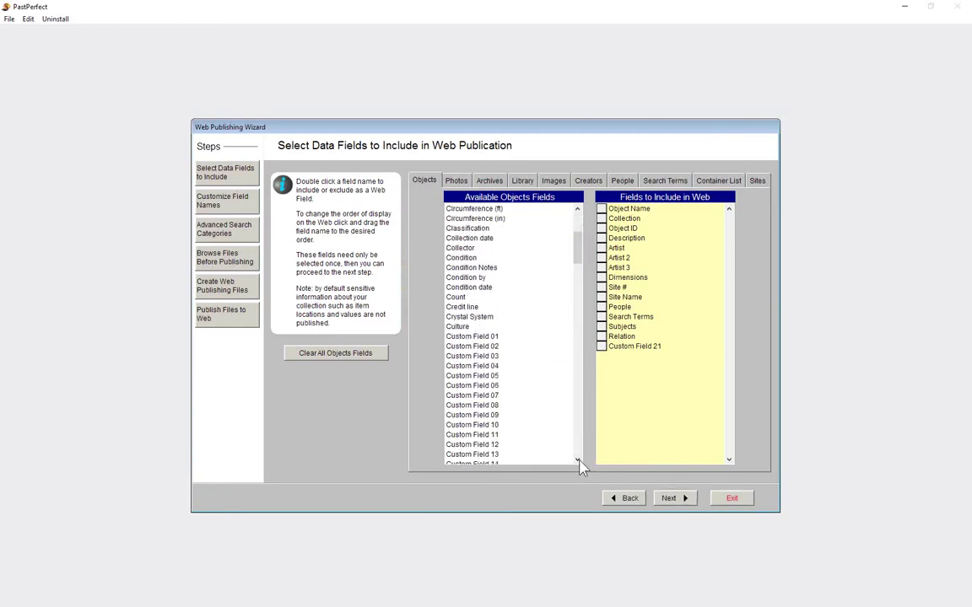
scroll(579, 464, down, 5)
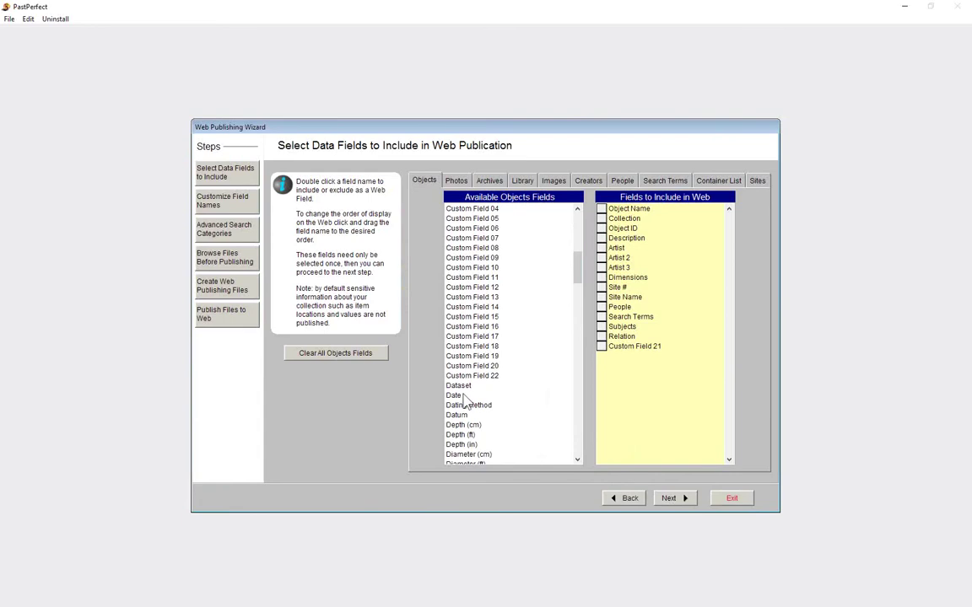
click(457, 397)
double_click(456, 397)
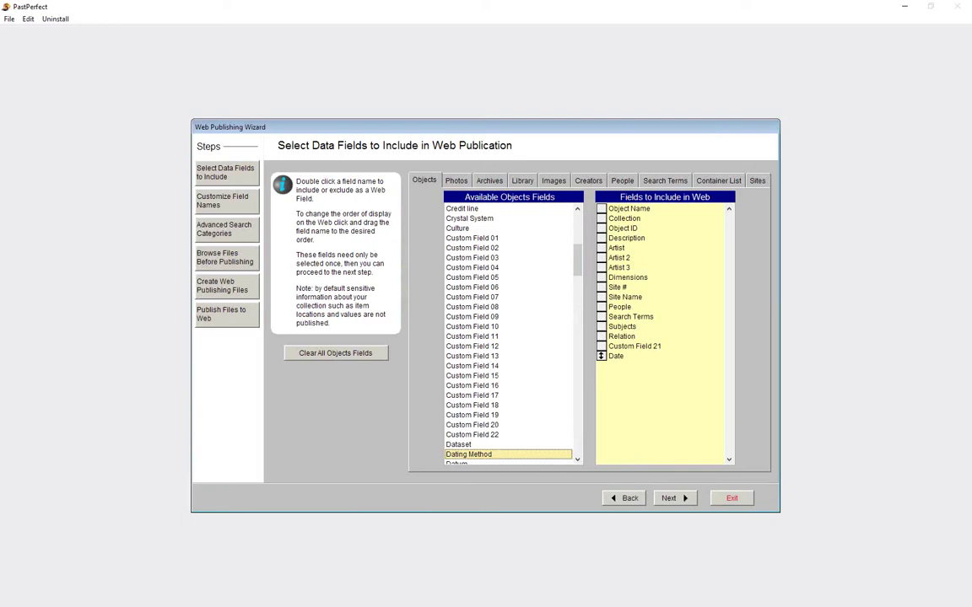
drag(600, 356, 601, 248)
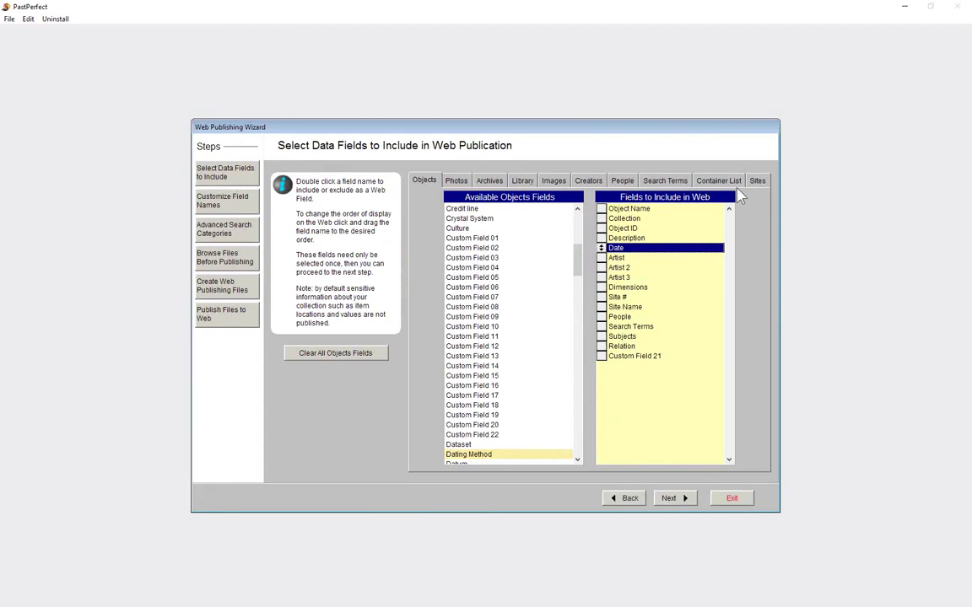
On the Create Web Publishing Files step, test the 'Property of Museum' watermark on a sample image.
click(250, 294)
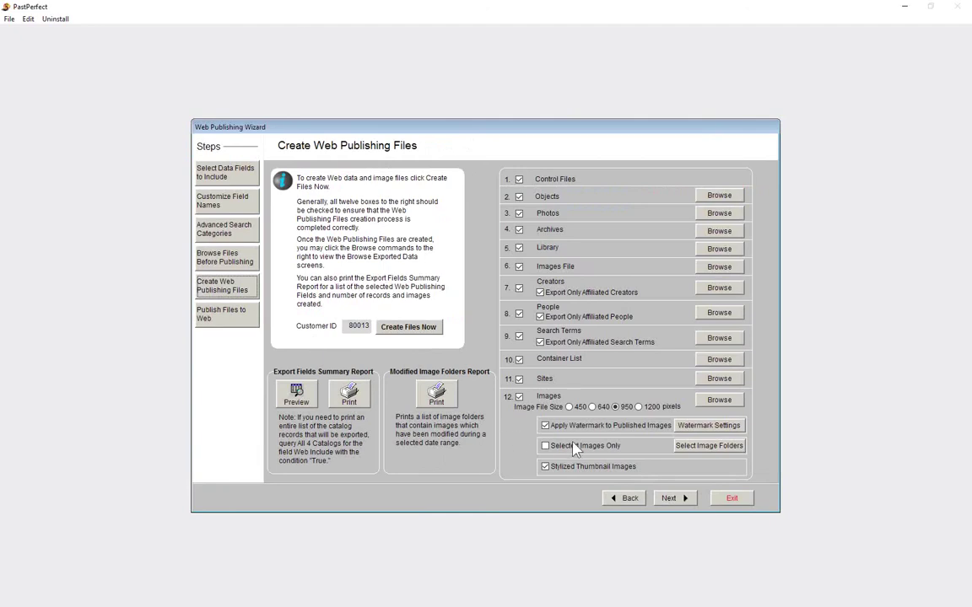
click(741, 427)
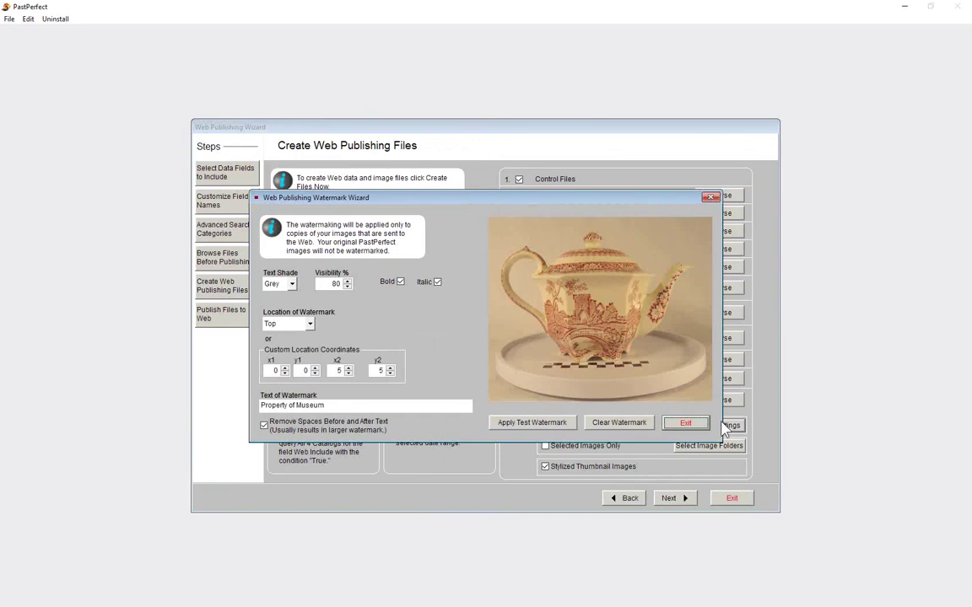
click(565, 423)
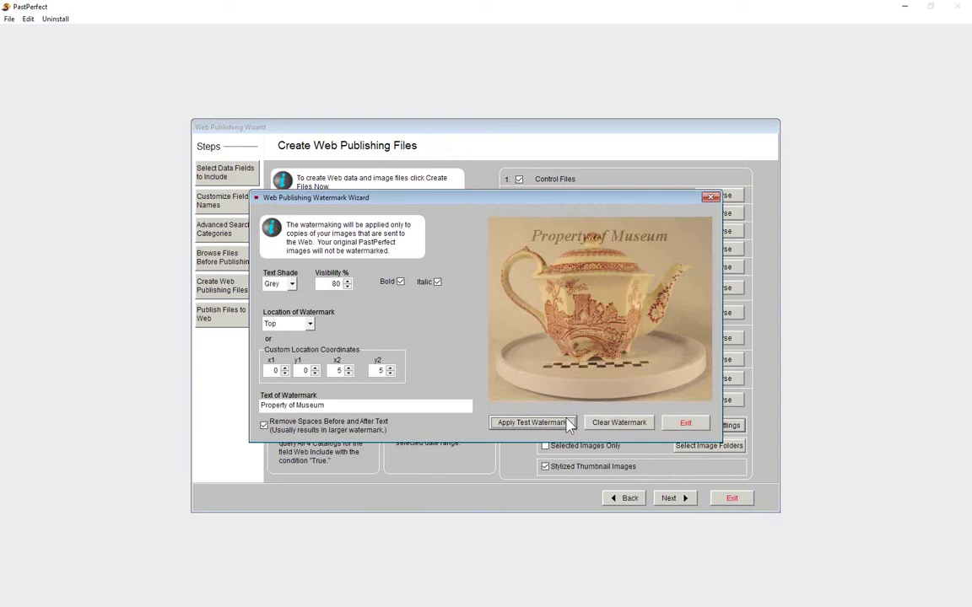
click(685, 424)
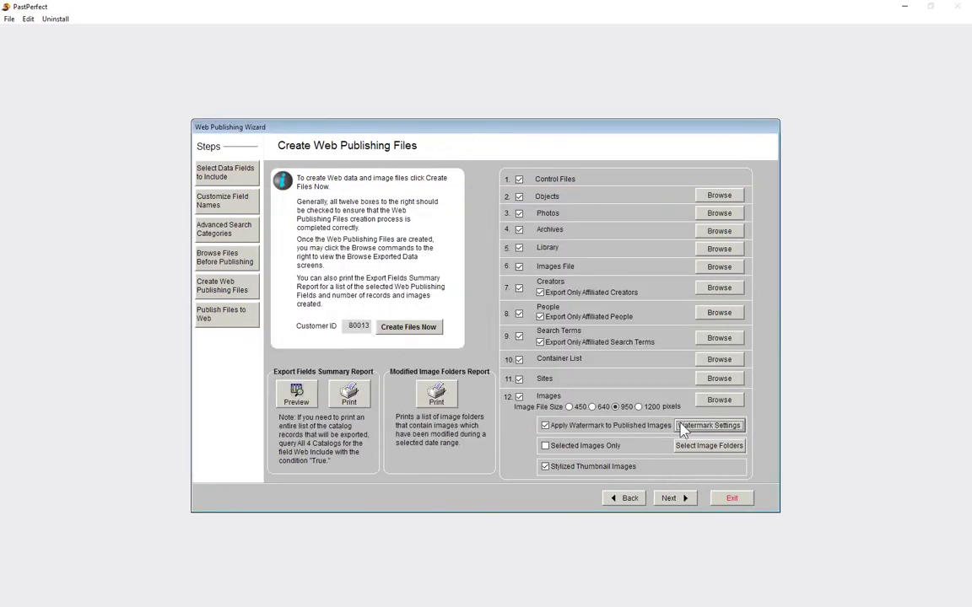
Create the web publishing files: 32 objects, 42 photos and 67 images.
click(437, 332)
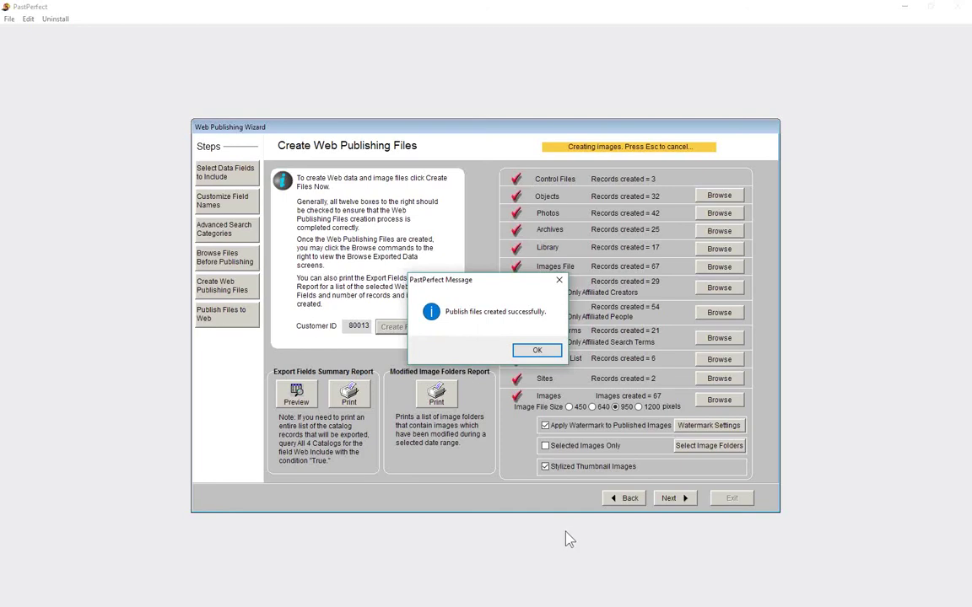
click(553, 353)
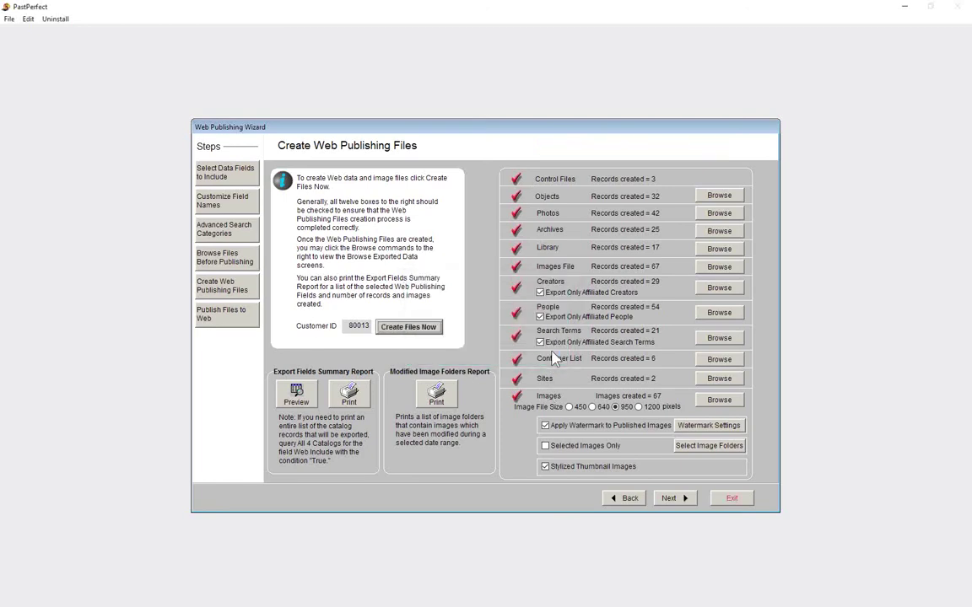
Advance to the Publish Files to Web step to upload the created files.
click(692, 501)
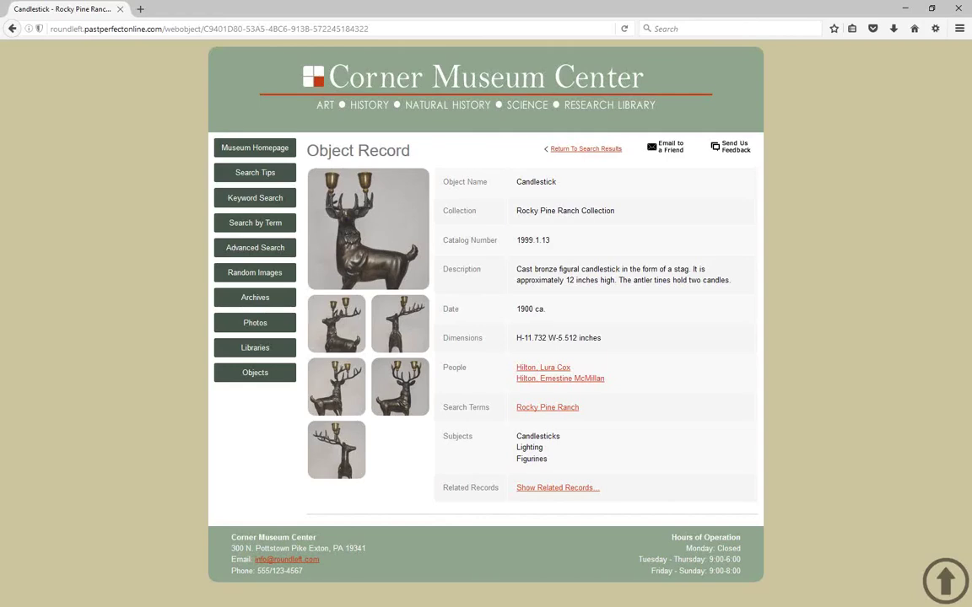
Keyword-search 'chair' and open the Chair - Decorative Arts Collection record.
click(269, 200)
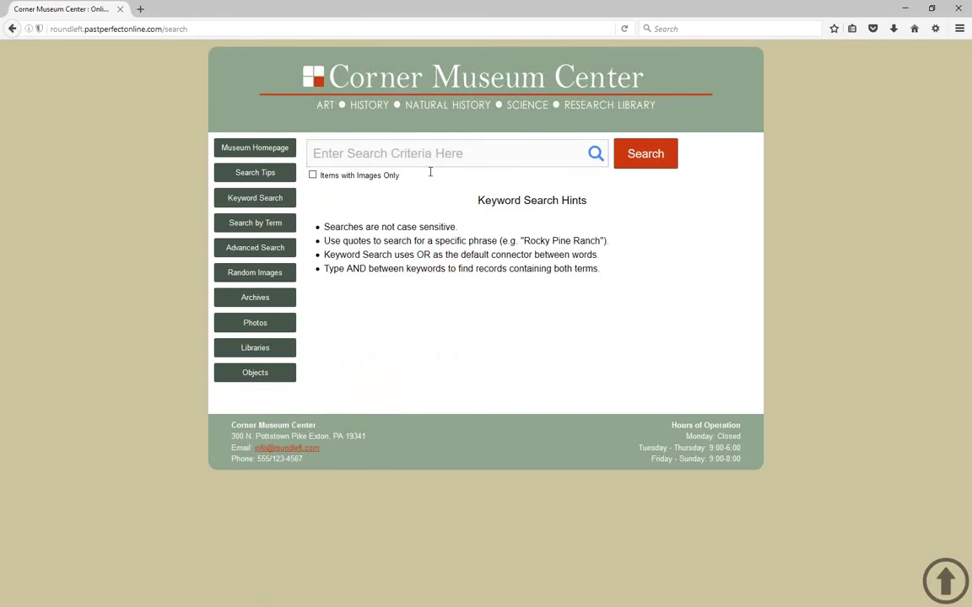
click(439, 152)
text(chair)
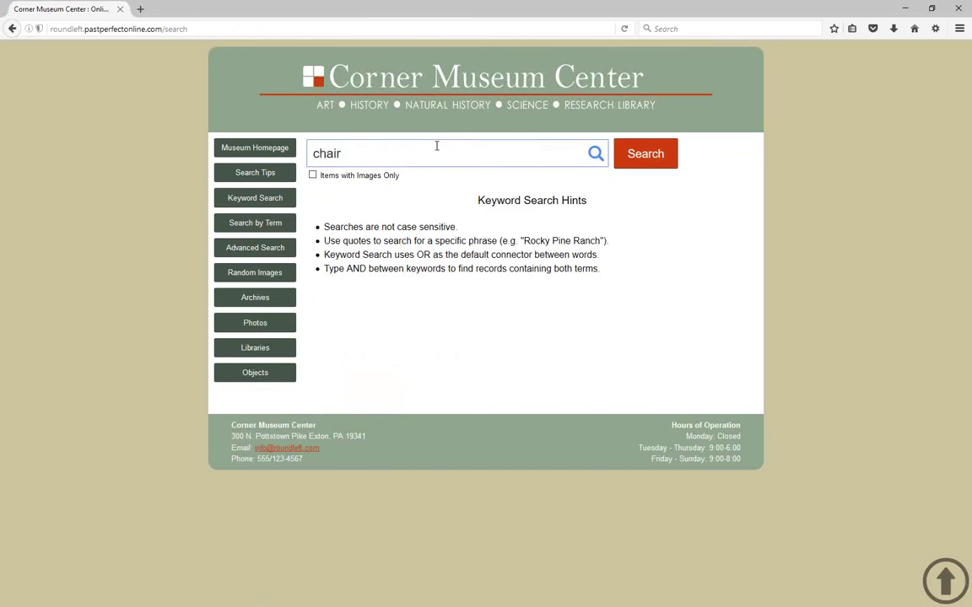
key(Return)
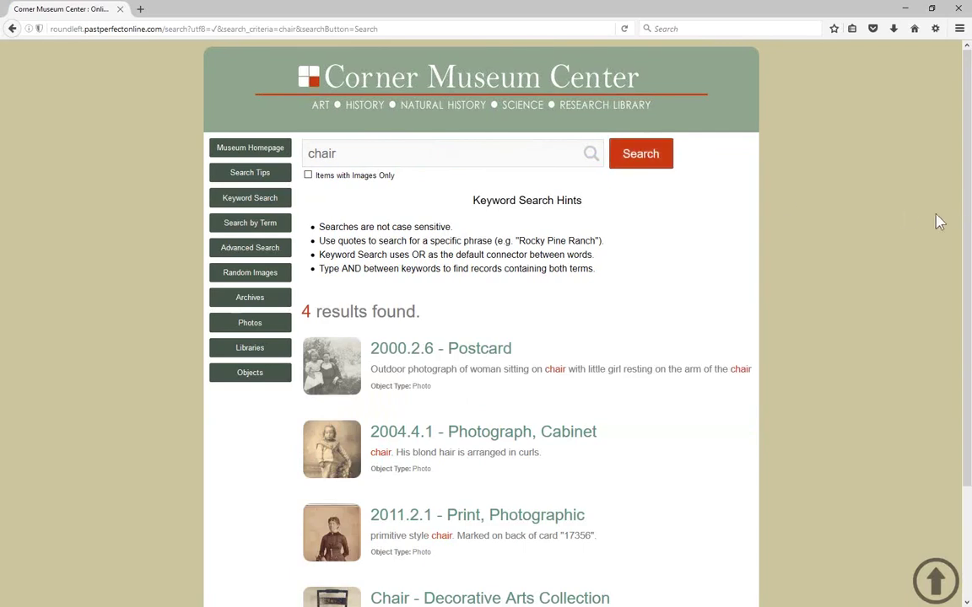
scroll(968, 256, down, 1)
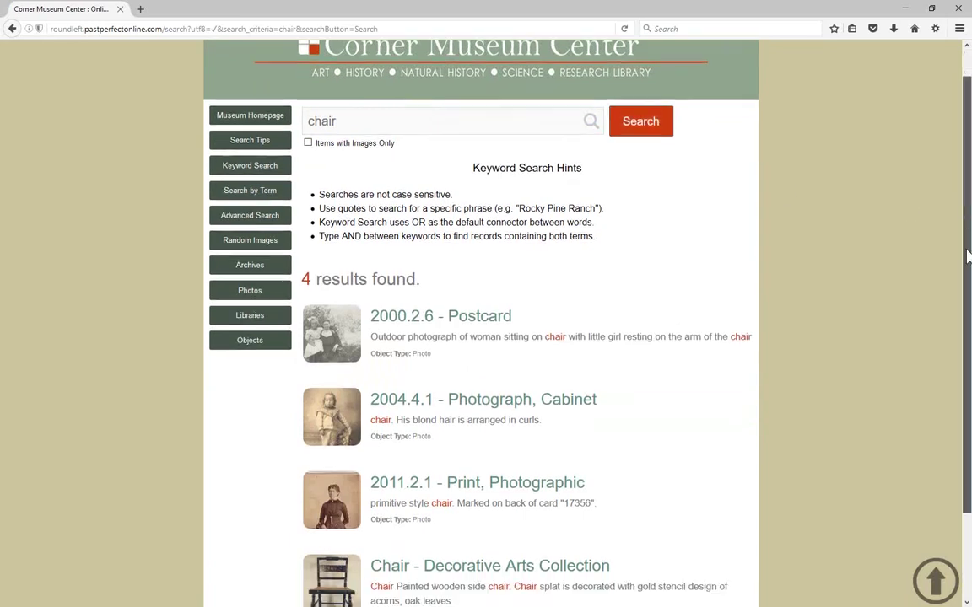
scroll(968, 256, down, 2)
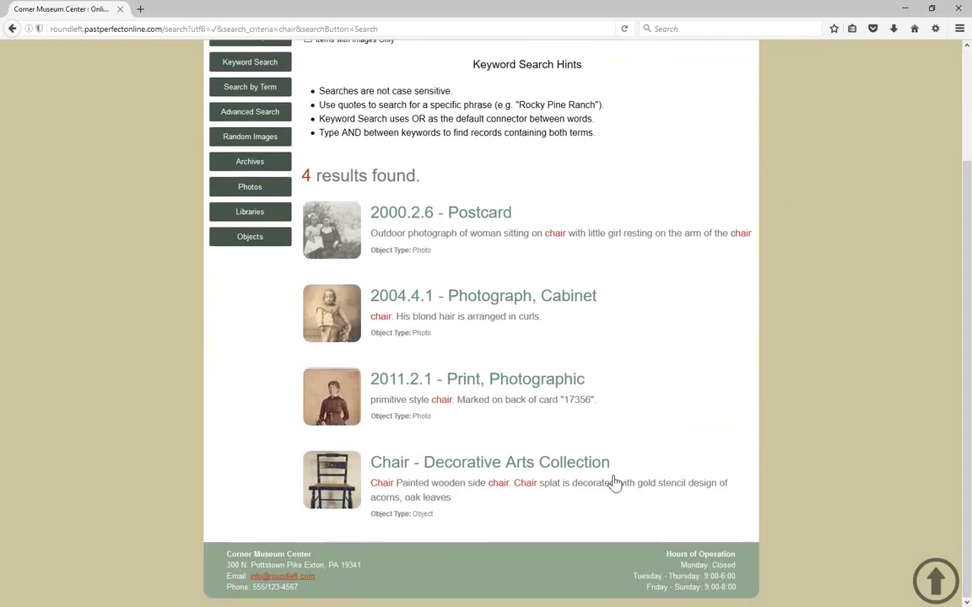
click(598, 469)
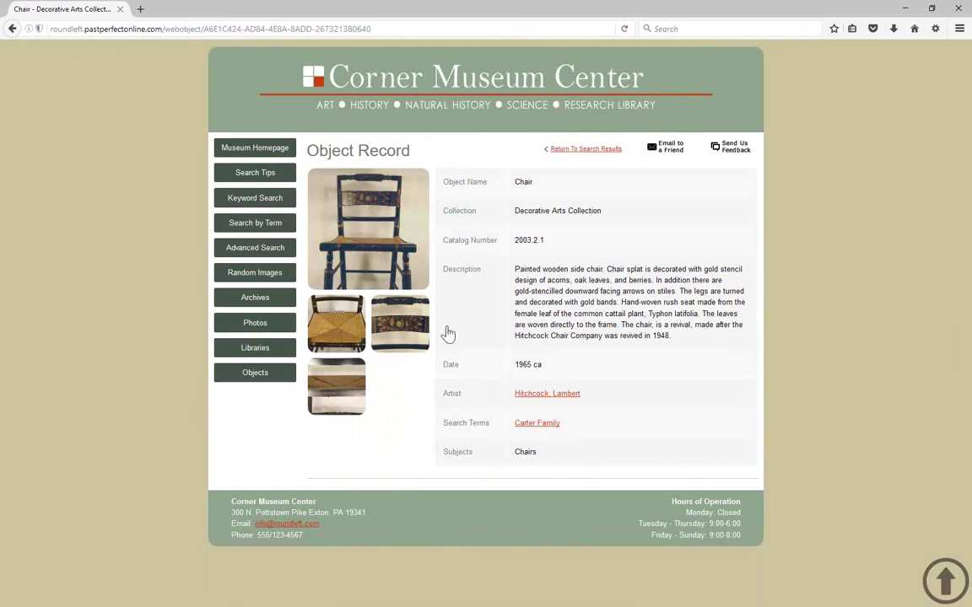
Enlarge the chair image to check its Property of Museum watermark, then show the Pricing slide.
click(414, 288)
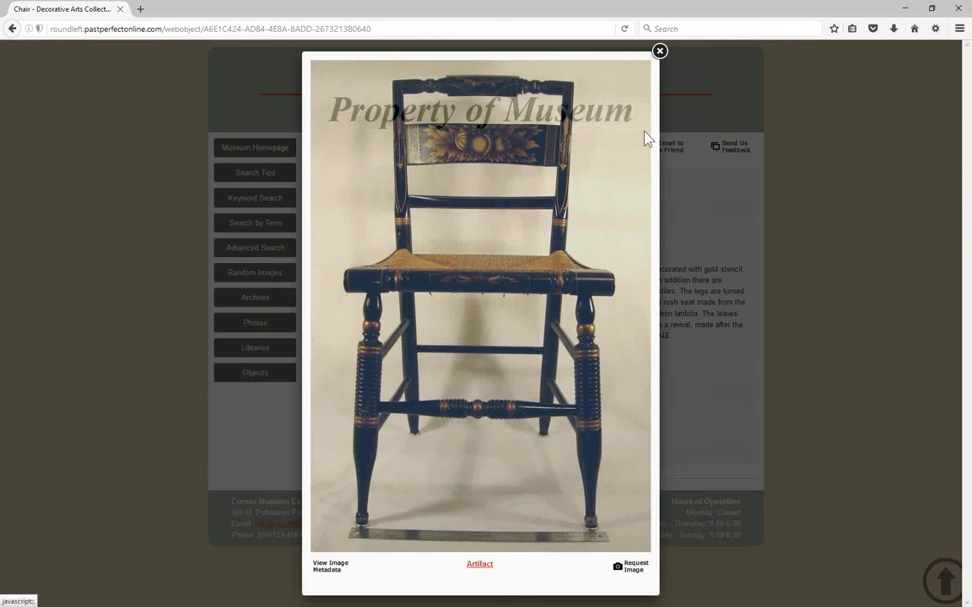
click(660, 53)
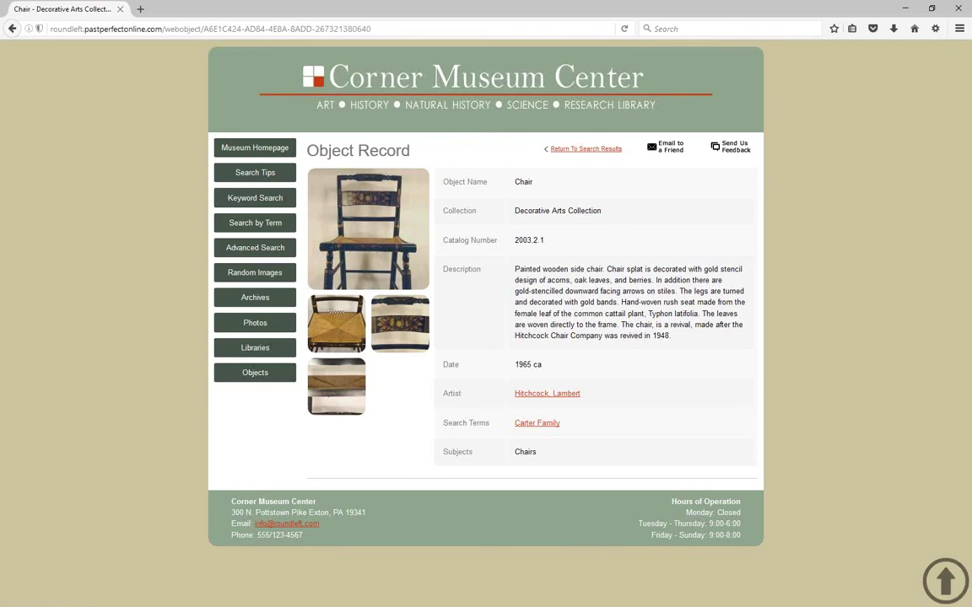
key(alt+Tab)
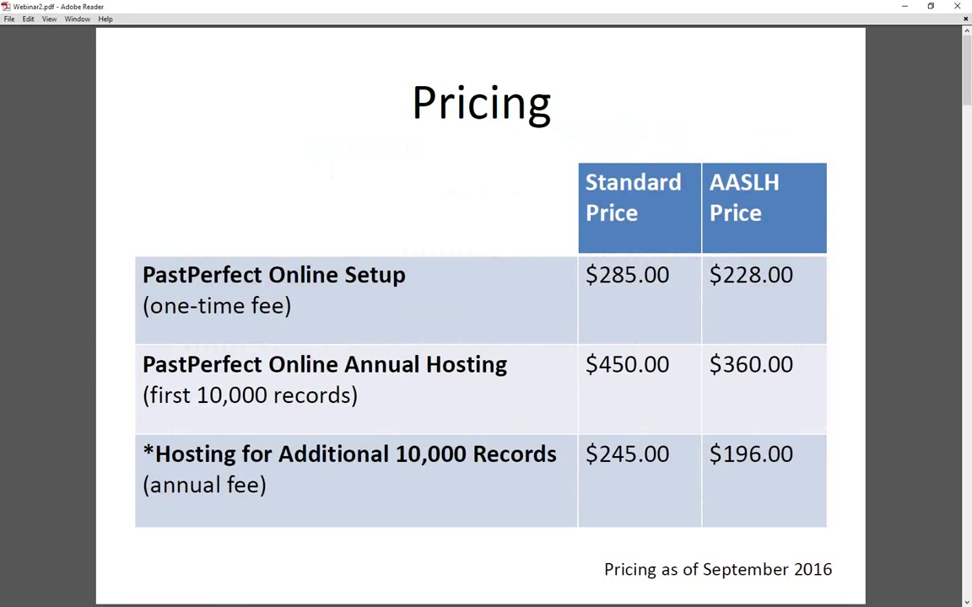
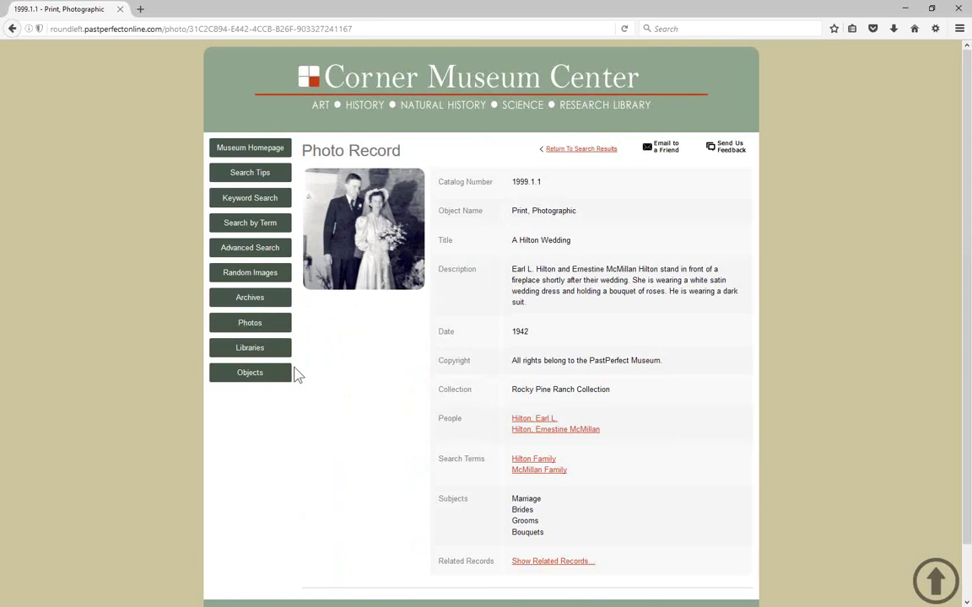
List all 32 catalog object records, browse them, and place the cursor in the search box.
click(284, 379)
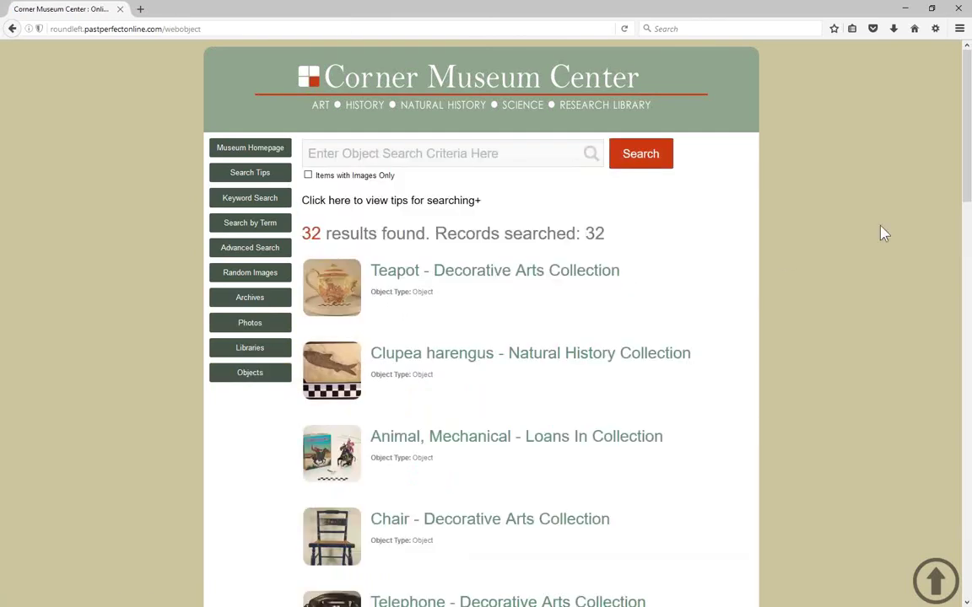
scroll(968, 202, down, 2)
scroll(968, 203, down, 3)
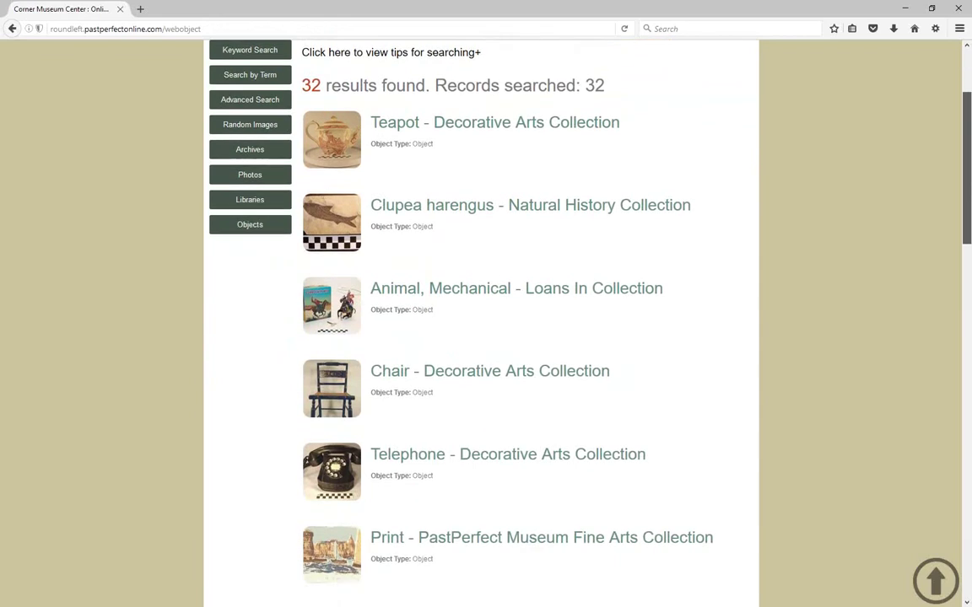
scroll(968, 202, up, 5)
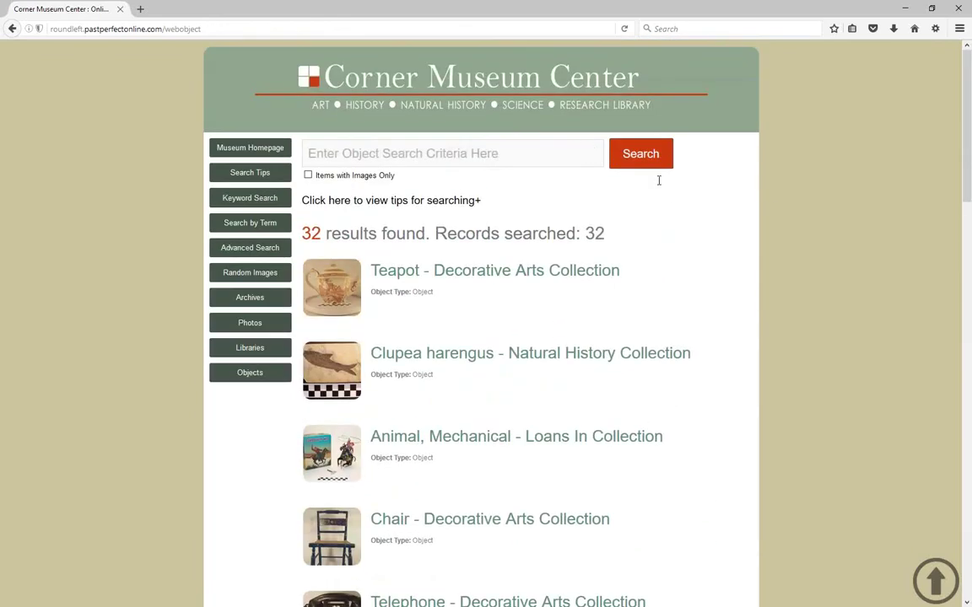
click(570, 149)
Switch to the Search by Term page to browse People, Creators, Search Terms and Subjects.
click(284, 226)
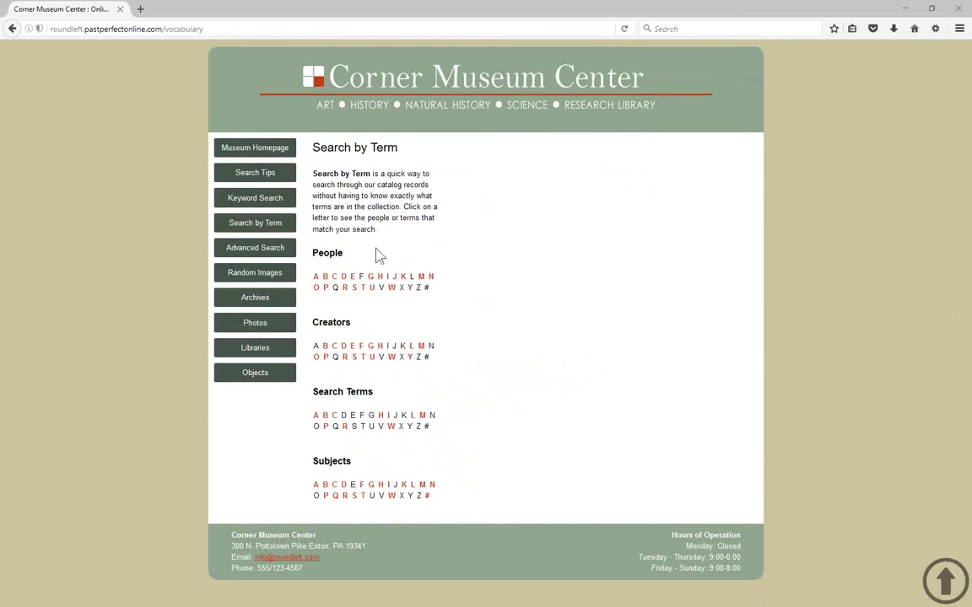
Bring up the Advanced Search page with record-type checkboxes and field-specific search boxes.
click(278, 248)
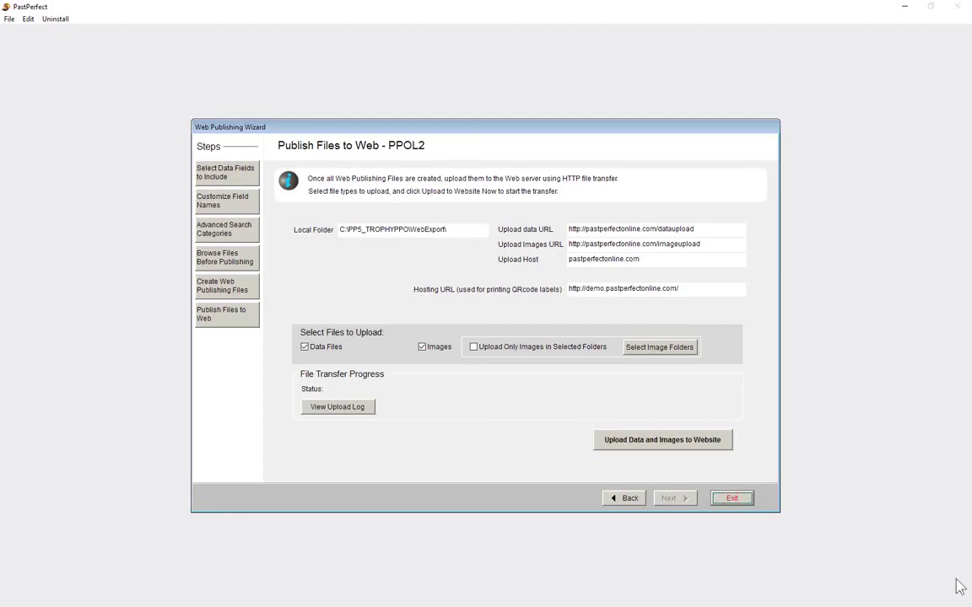
Return the Web Publishing Wizard to the 'Select Data Fields to Include' step.
click(233, 180)
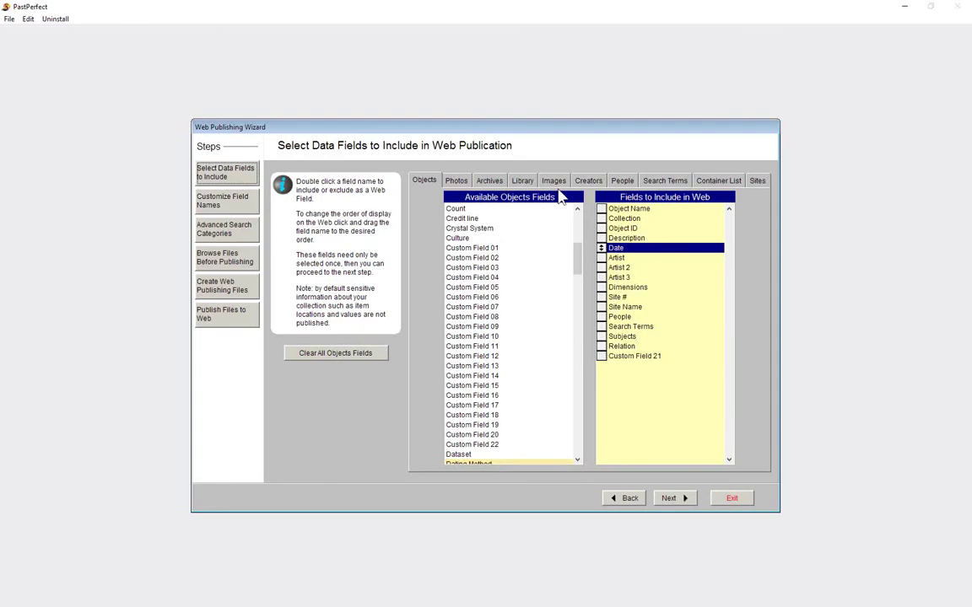
Review the Photos fields available for web publishing in the wizard.
click(462, 182)
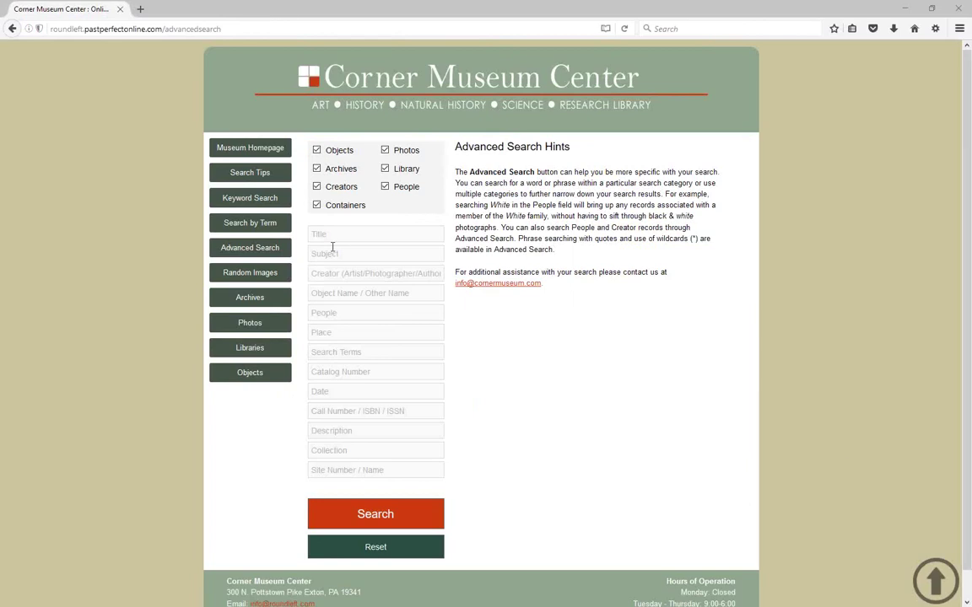
Go to the Corner Museum Center catalog's Search by Term page.
click(278, 226)
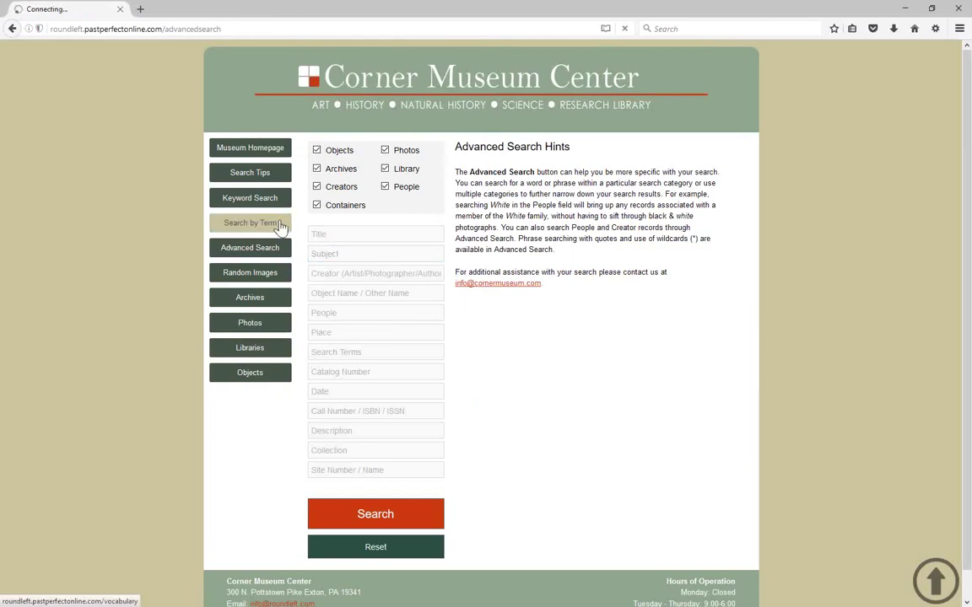